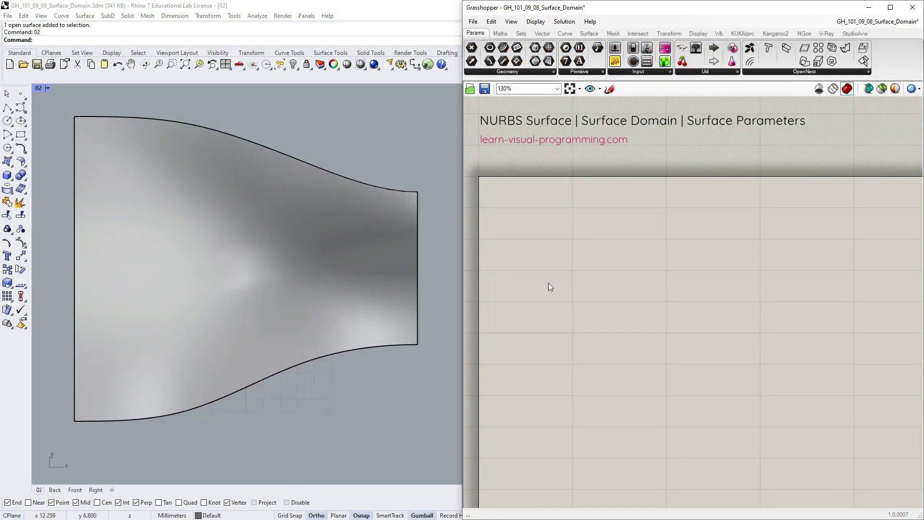
Select the surface and read its Object Description: valid degree-3 NURBS, 6 CVs, 0–20 domains
click(869, 7)
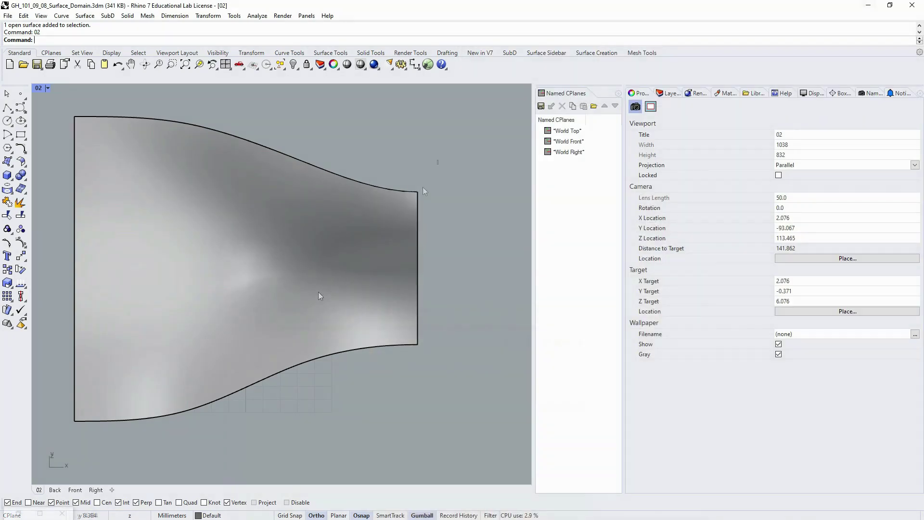
click(319, 293)
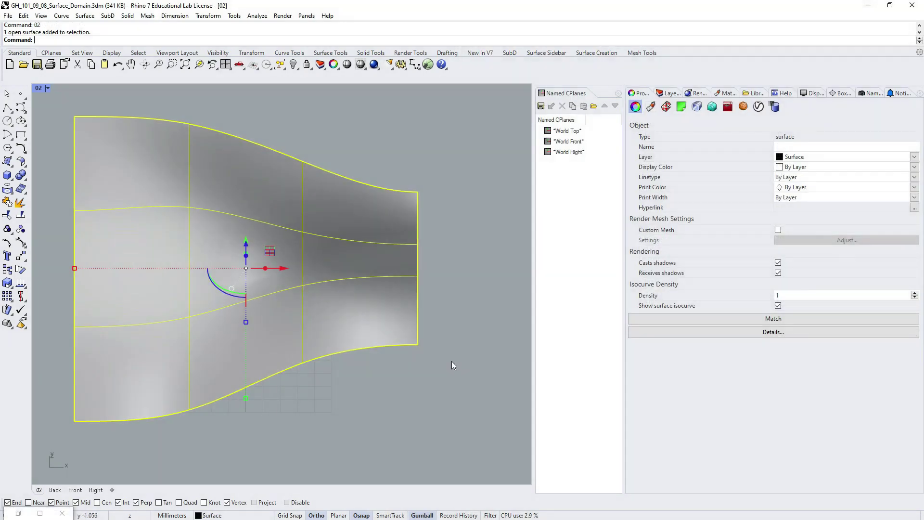
click(726, 332)
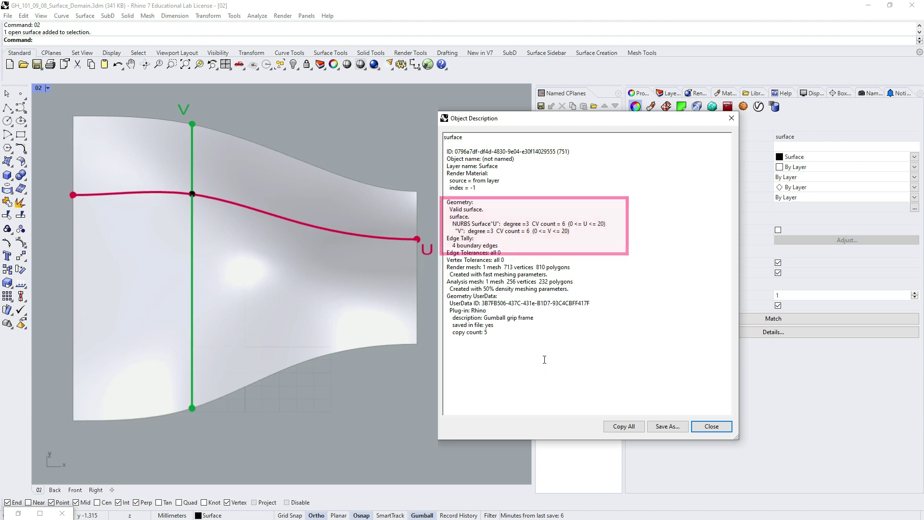
Preview the surface with an environment map, orbit to see reflections, then restore saved view 02
click(711, 426)
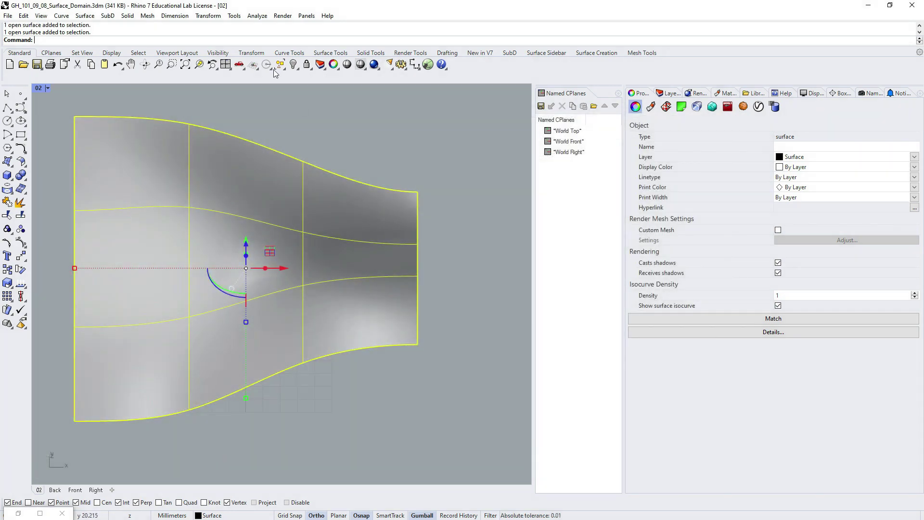
click(258, 16)
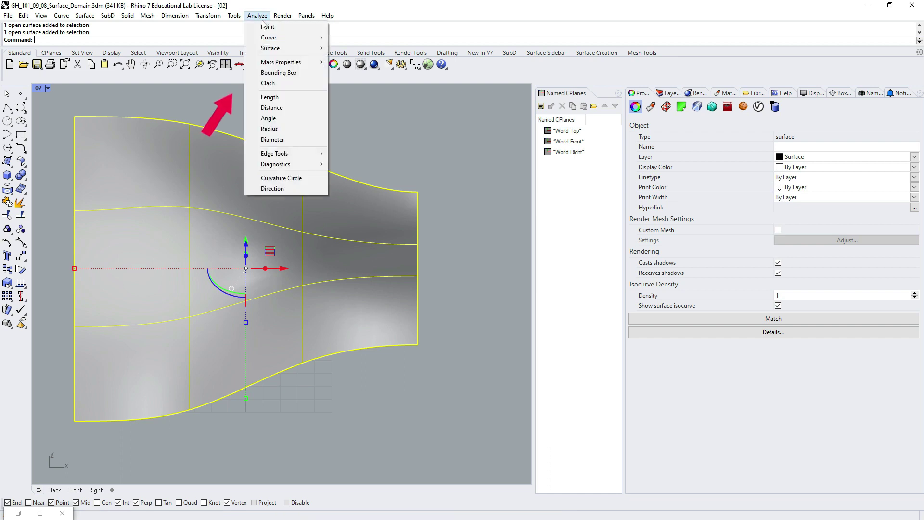
click(280, 49)
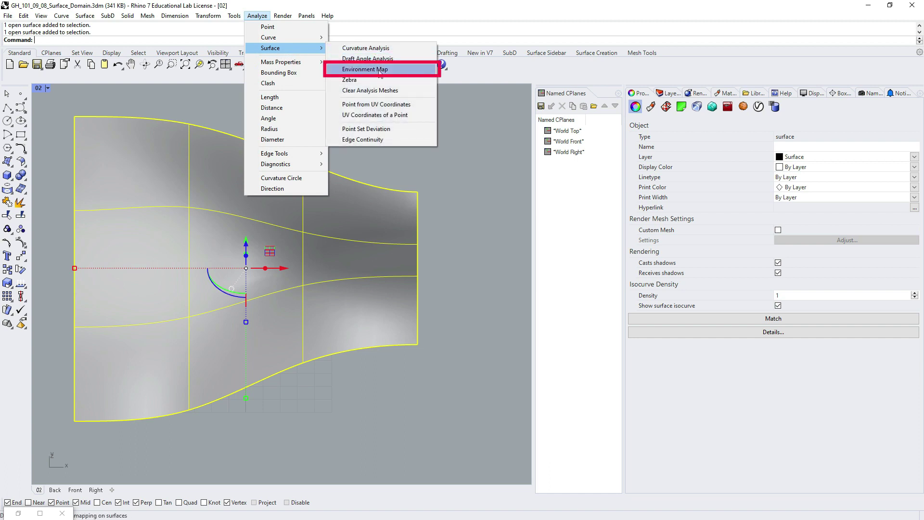
click(380, 71)
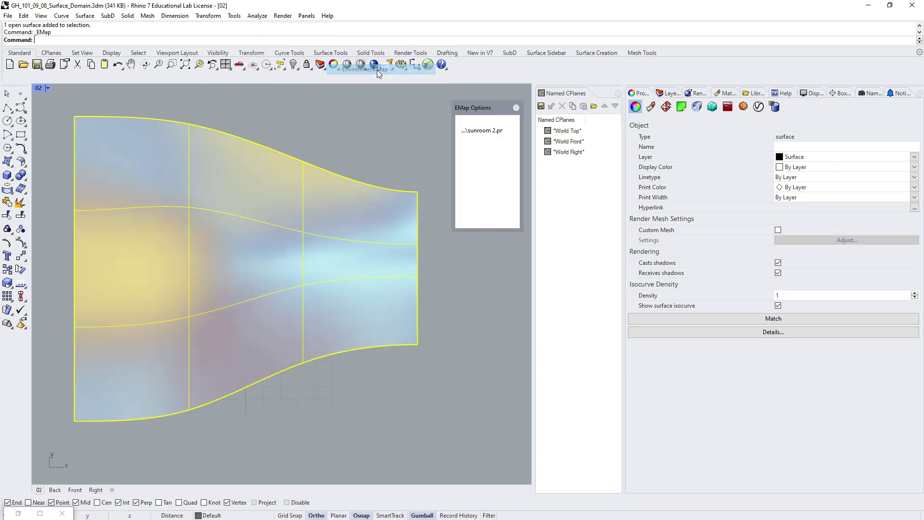
right_drag(346, 270, 233, 169)
text(02)
key(Return)
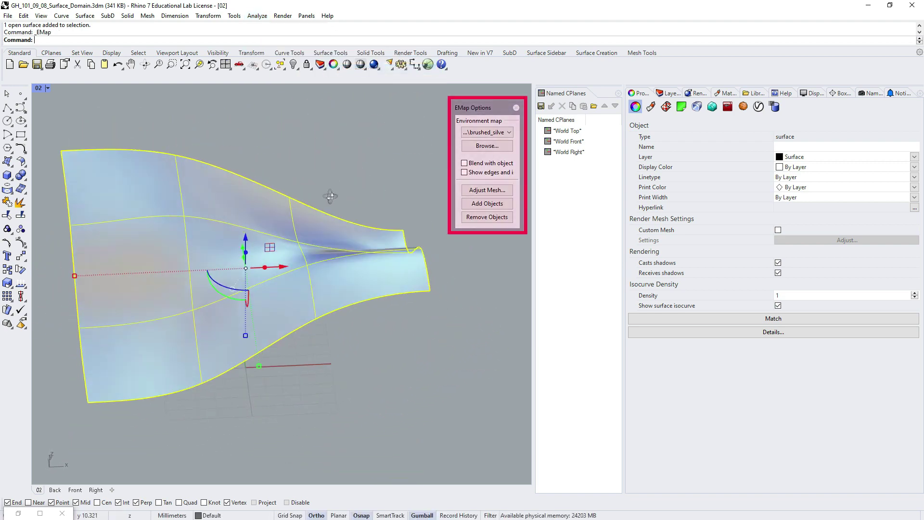
Switch the environment map to fluorescent_tube, recheck view 02, then return to Shaded display
click(509, 132)
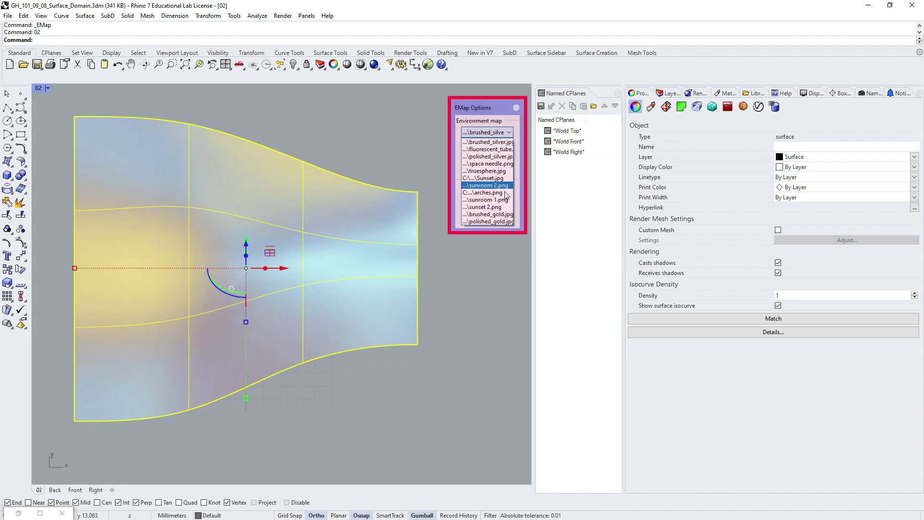
click(489, 149)
right_drag(339, 270, 333, 276)
text(02)
key(Return)
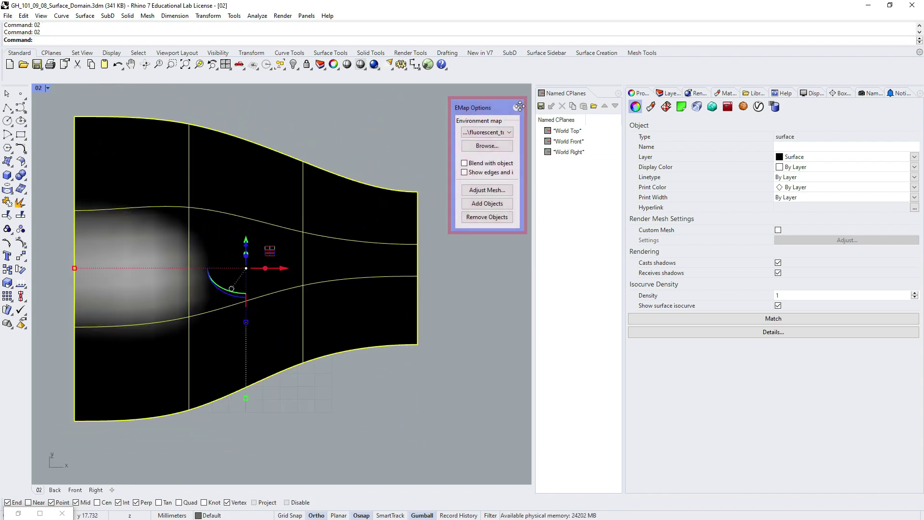
key(ctrl+alt+s)
click(812, 93)
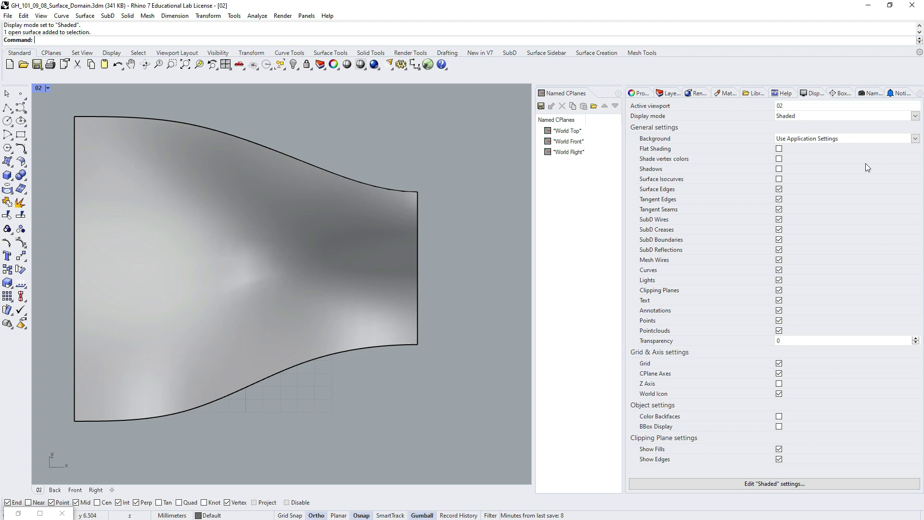
Turn on Surface Isocurves in the viewport Display settings
click(779, 179)
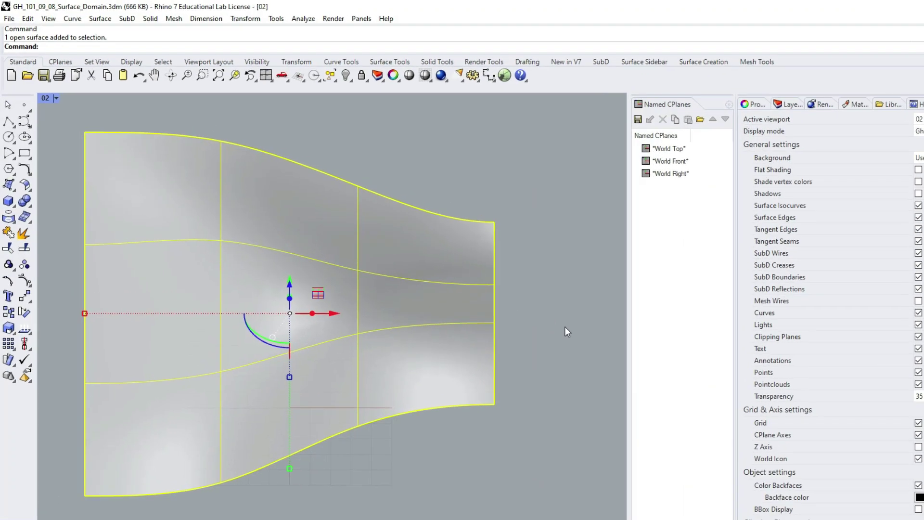
Insert three kinks into the surface with InsertKink, Direction set to Both
text(In)
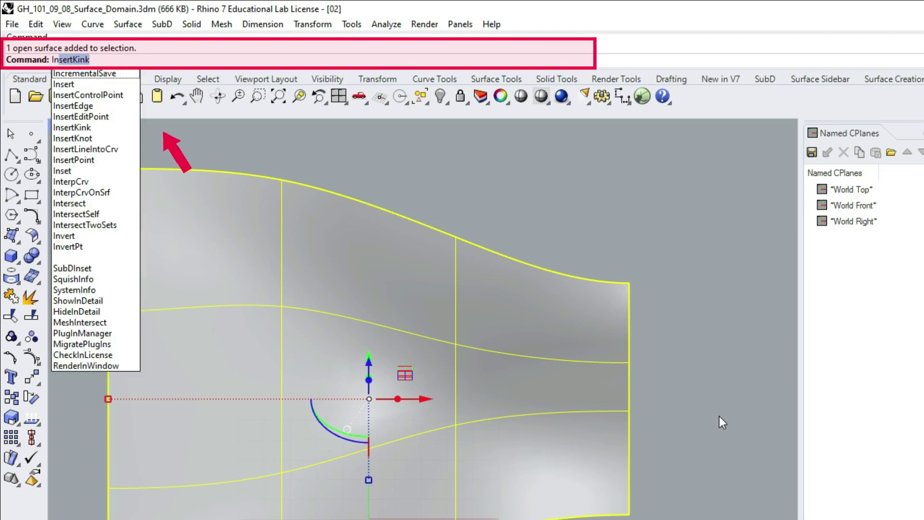
text(sertKin)
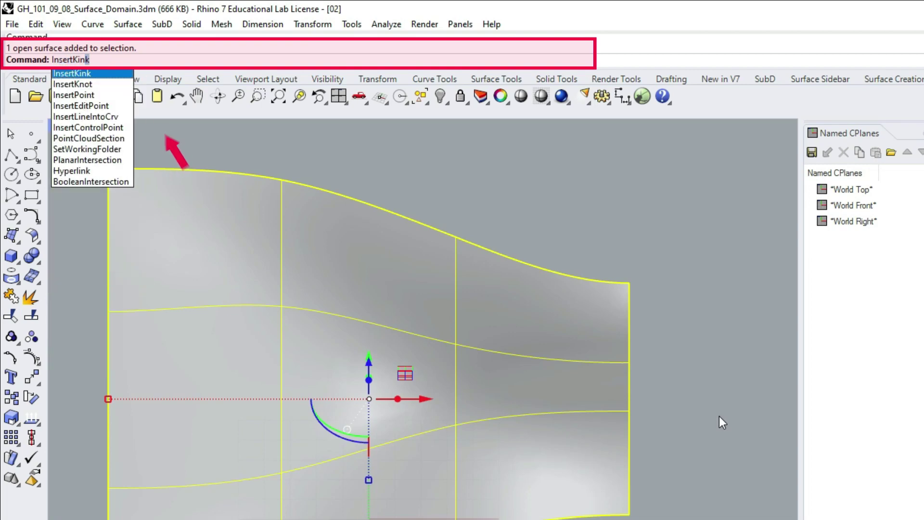
key(Return)
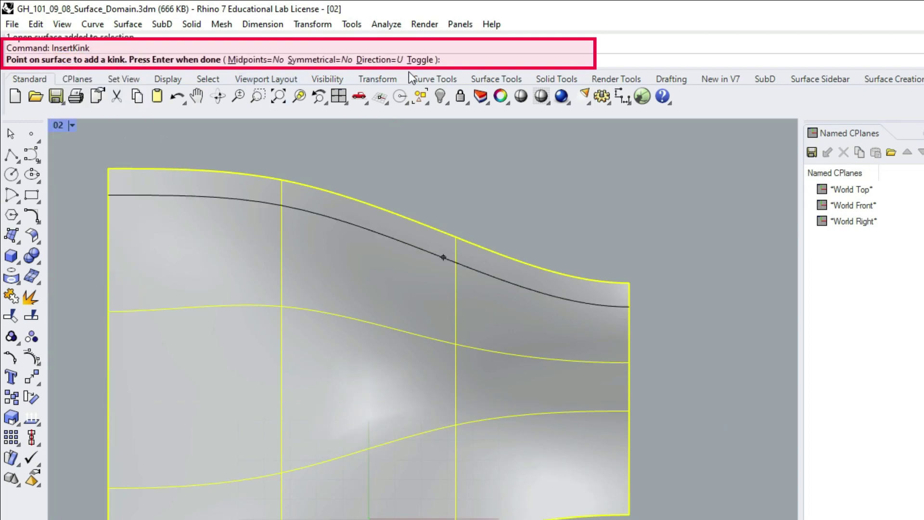
click(385, 59)
click(82, 59)
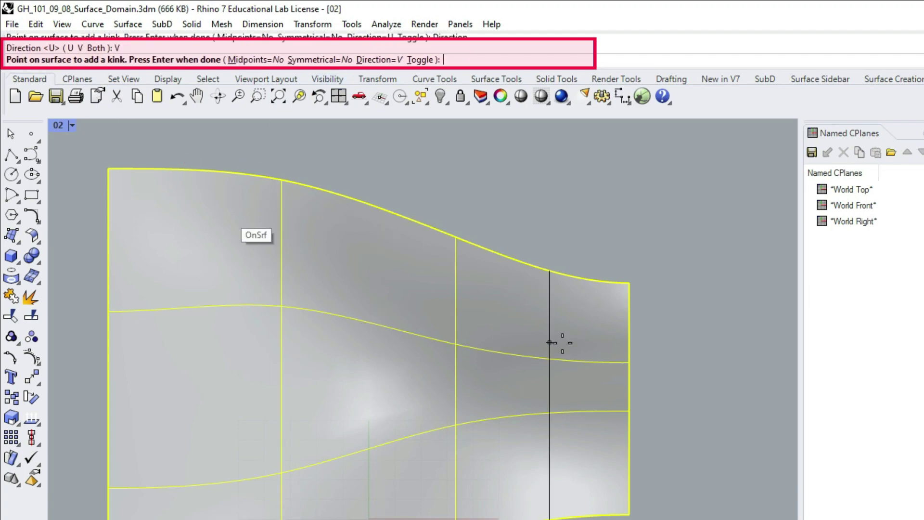
click(388, 59)
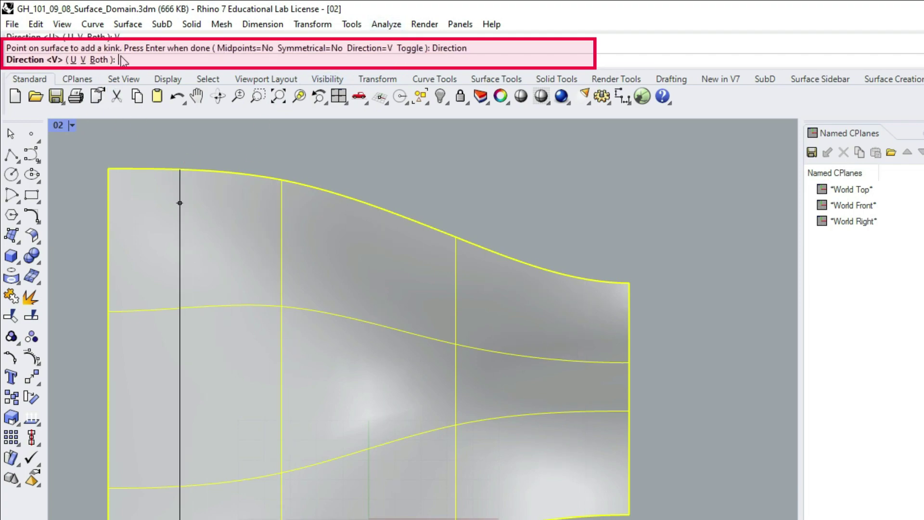
click(97, 60)
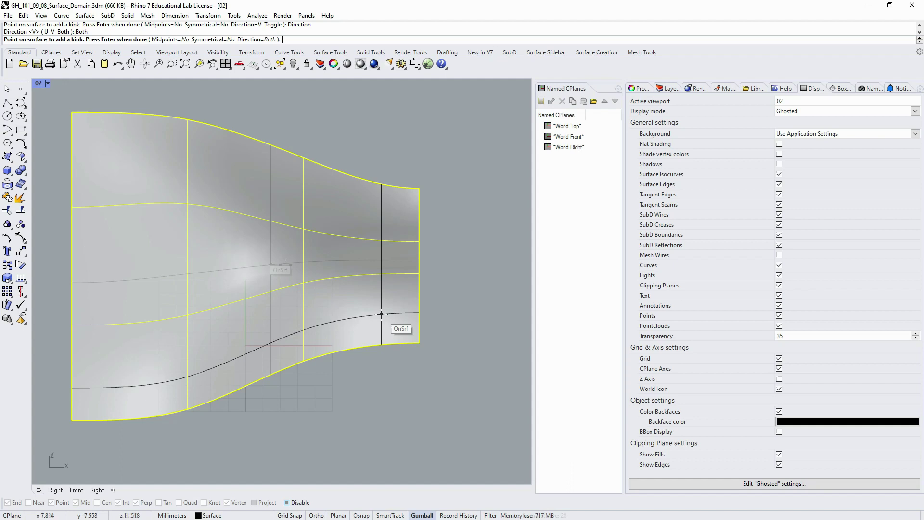
click(432, 358)
click(150, 188)
click(225, 233)
key(Return)
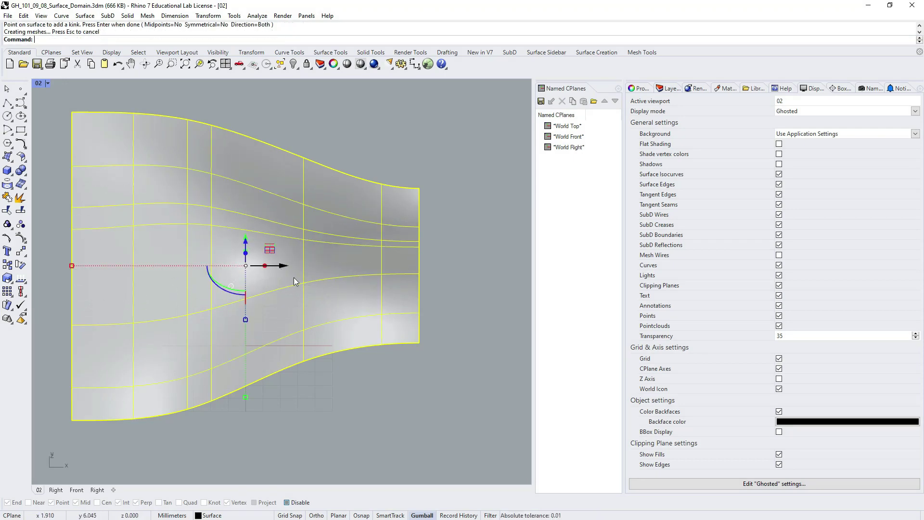
Show the control points, pull the lower-right ones downward, then undo the move
click(20, 238)
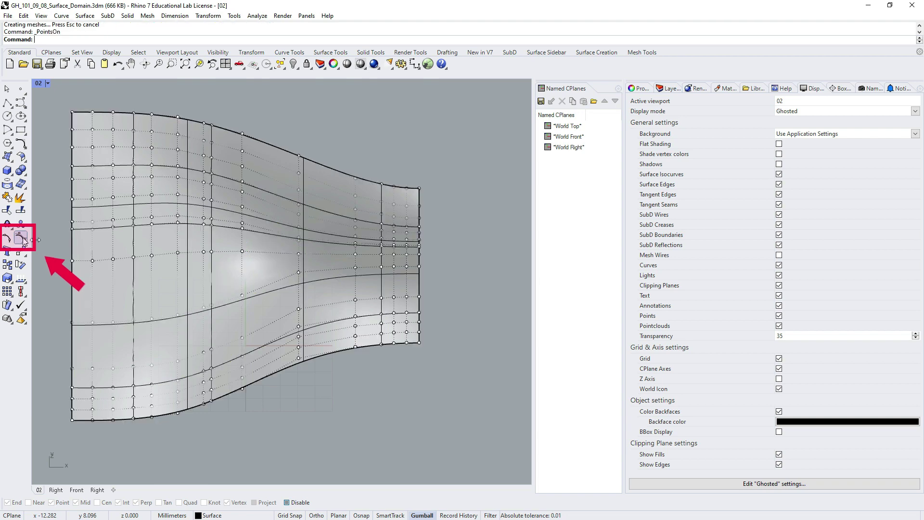
drag(454, 376, 352, 294)
drag(385, 339, 403, 396)
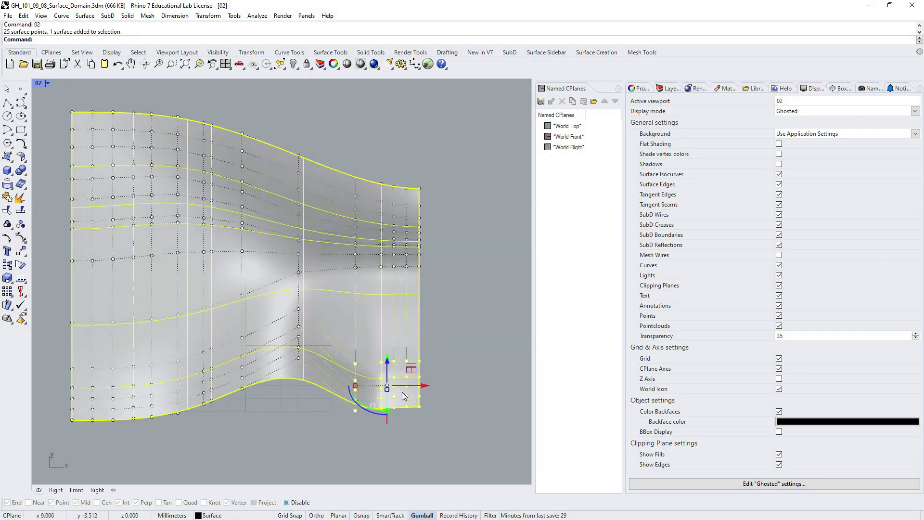
click(116, 64)
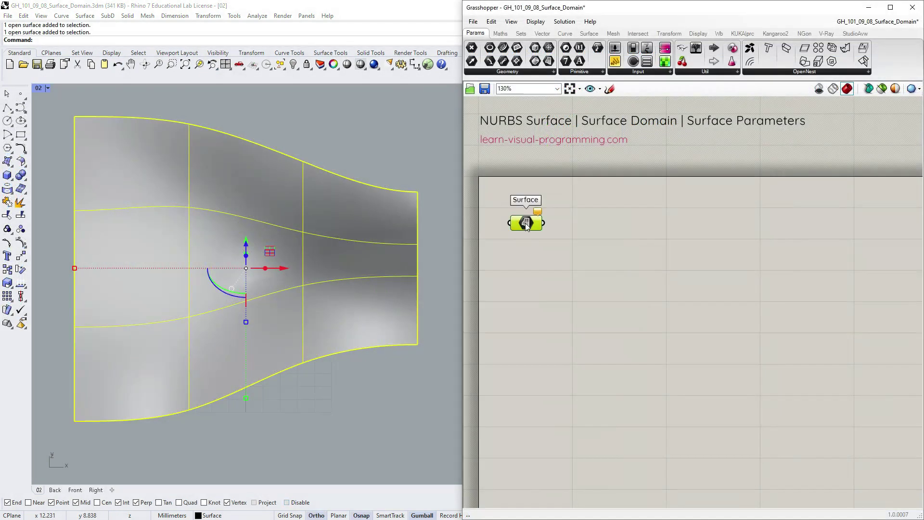
Set the Grasshopper Surface parameter to reference the Rhino surface
right_click(526, 223)
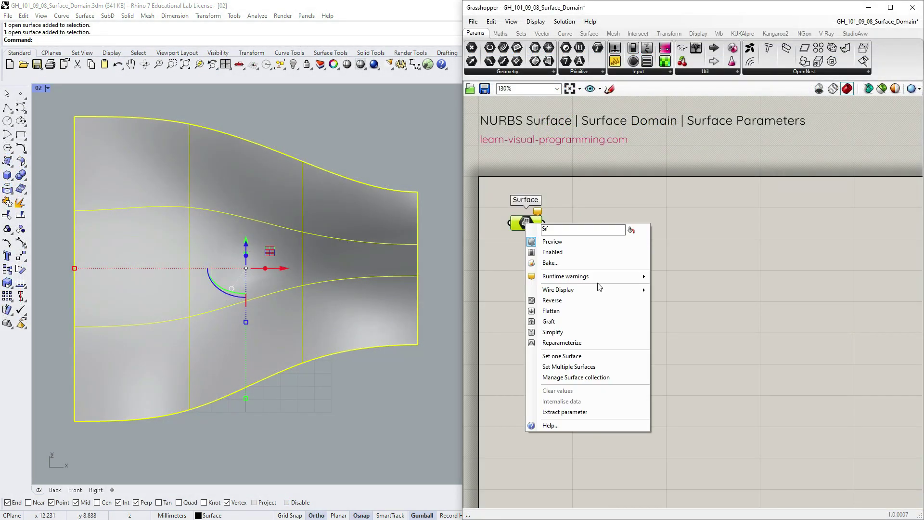
click(627, 356)
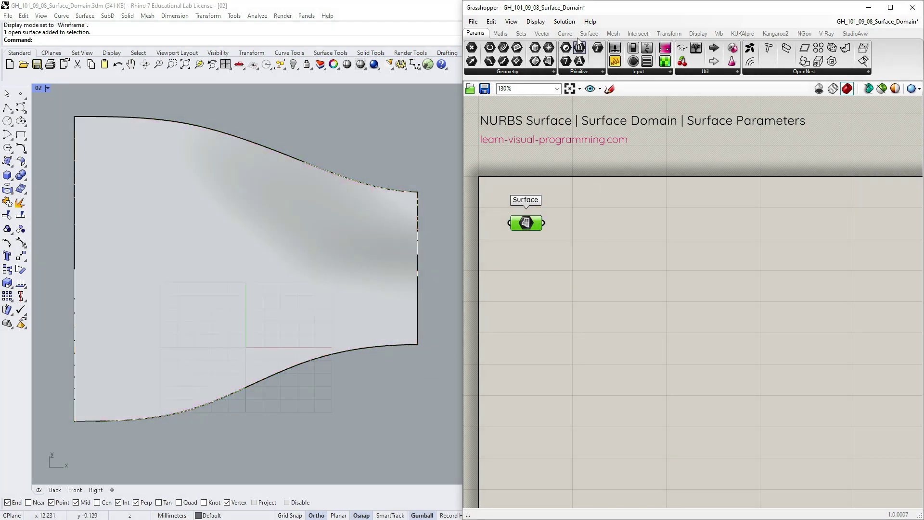
click(565, 33)
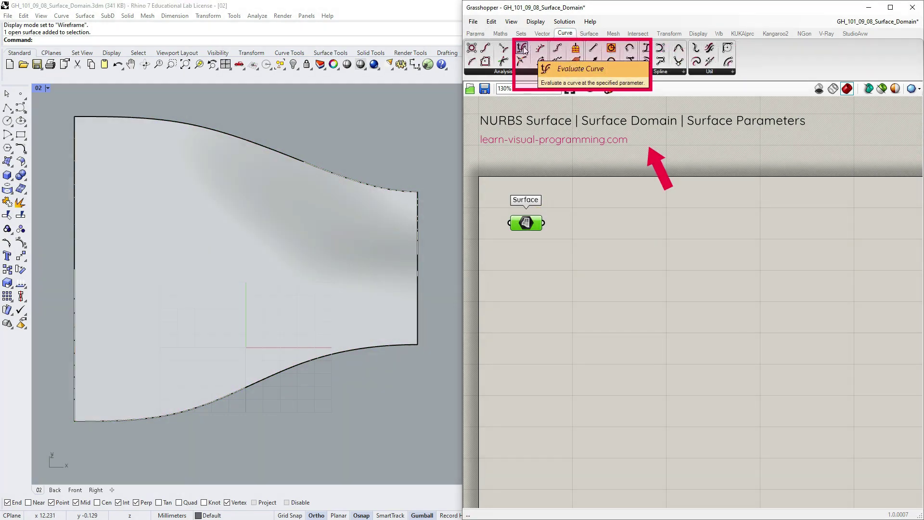
Add an Evaluate Surface component and wire the surface into its S input
click(588, 33)
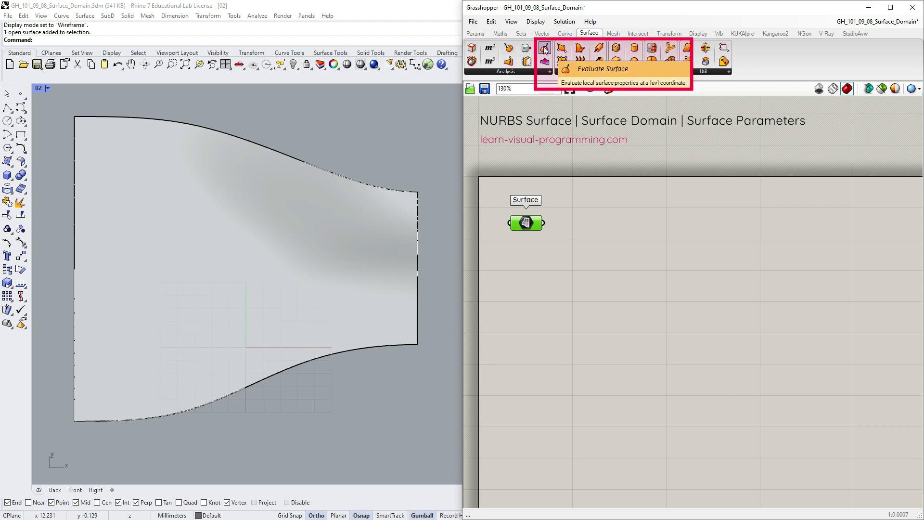
drag(545, 49, 617, 250)
drag(543, 223, 594, 235)
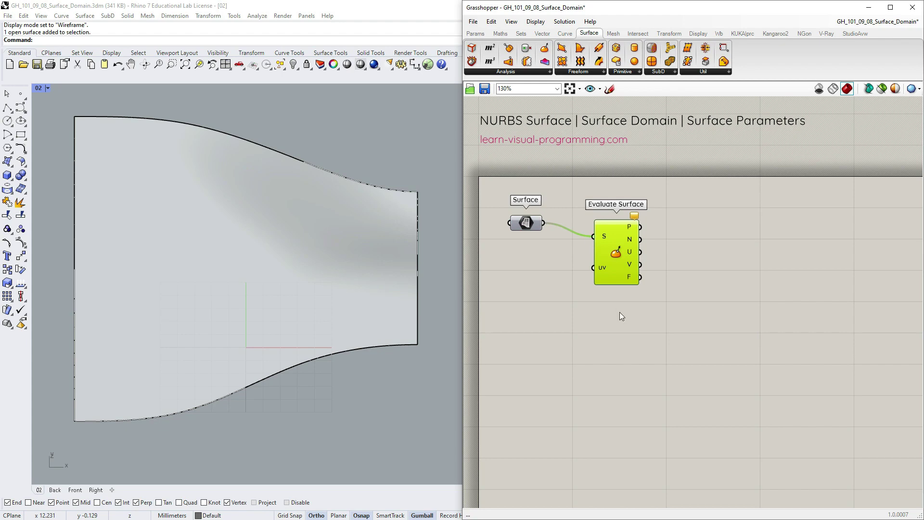
mouse_move(605, 268)
Place a resized MD Slider at 0.5 : 0.5 driving the Evaluate Surface uv input
click(476, 33)
click(639, 71)
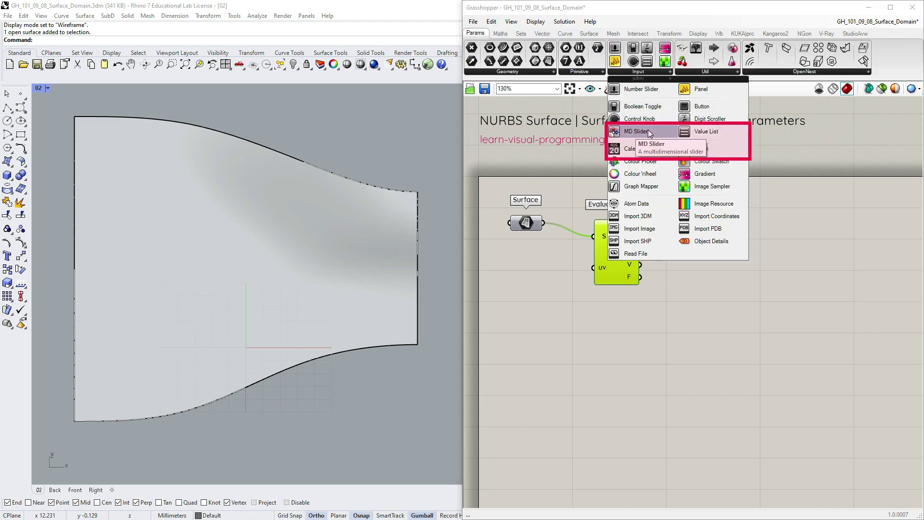
drag(648, 129, 513, 337)
drag(598, 419, 606, 248)
mouse_move(623, 264)
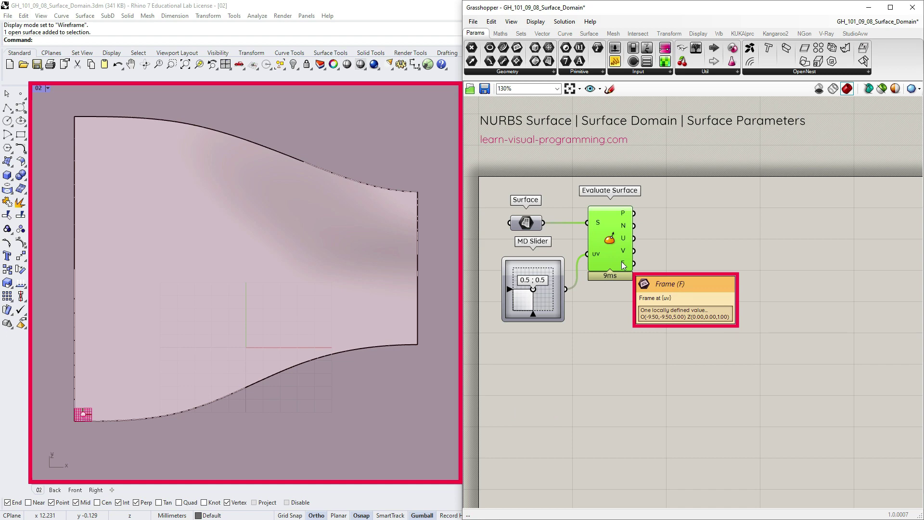
Set the Grasshopper preview plane size to 2
click(535, 21)
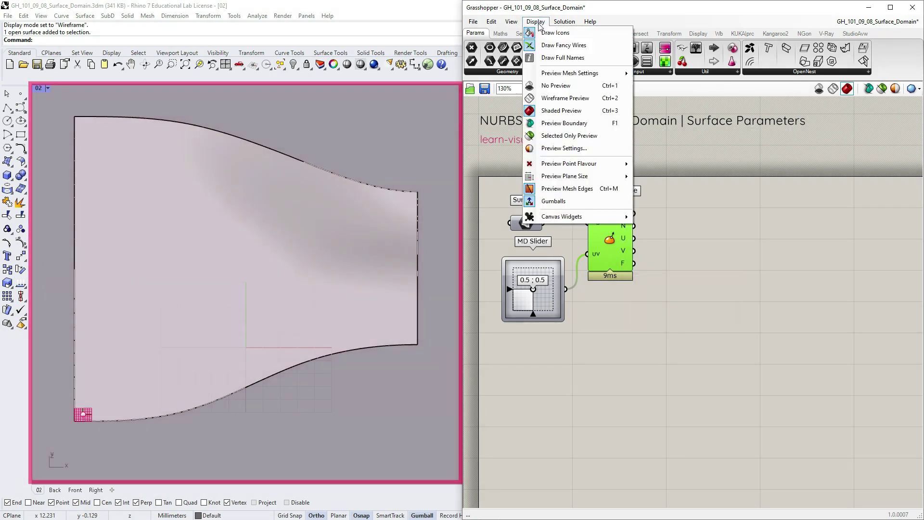
mouse_move(591, 177)
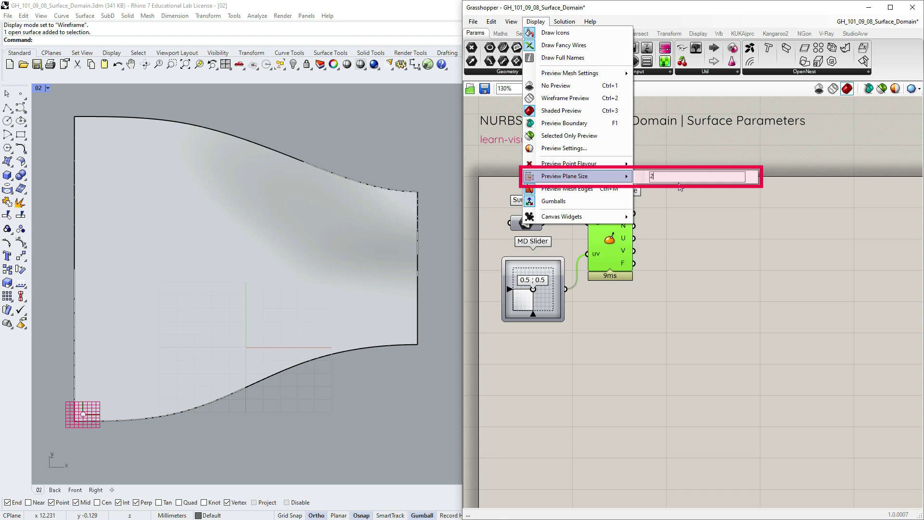
text(2)
key(Return)
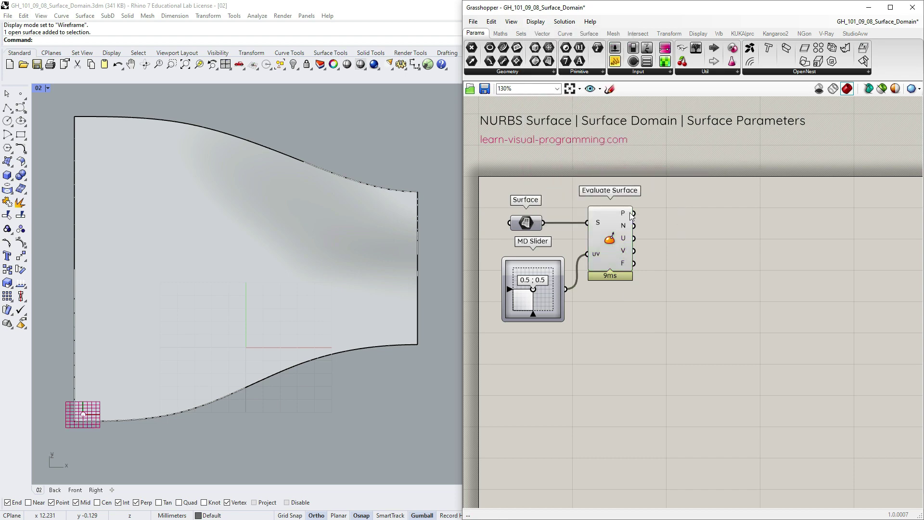
mouse_move(625, 215)
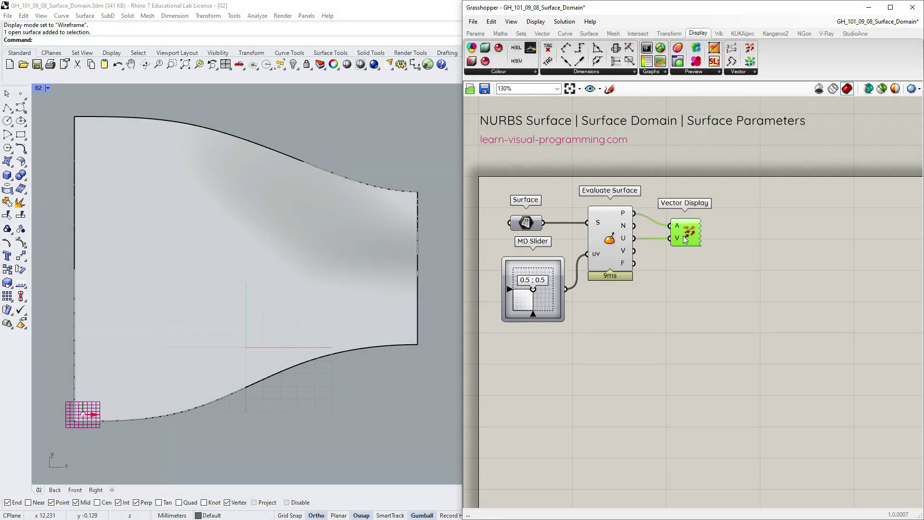
Lengthen the U arrow with an expression on Vector Display's V input, then move the evaluated point
right_click(685, 239)
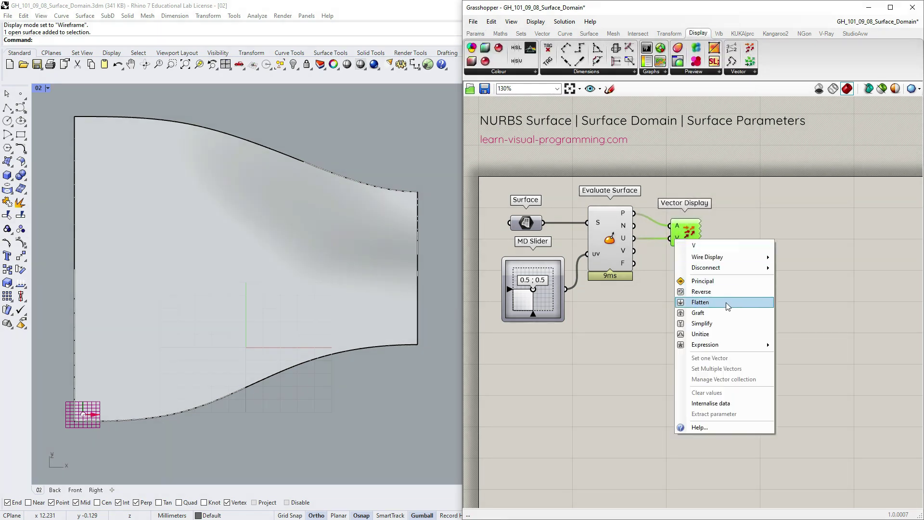
mouse_move(712, 345)
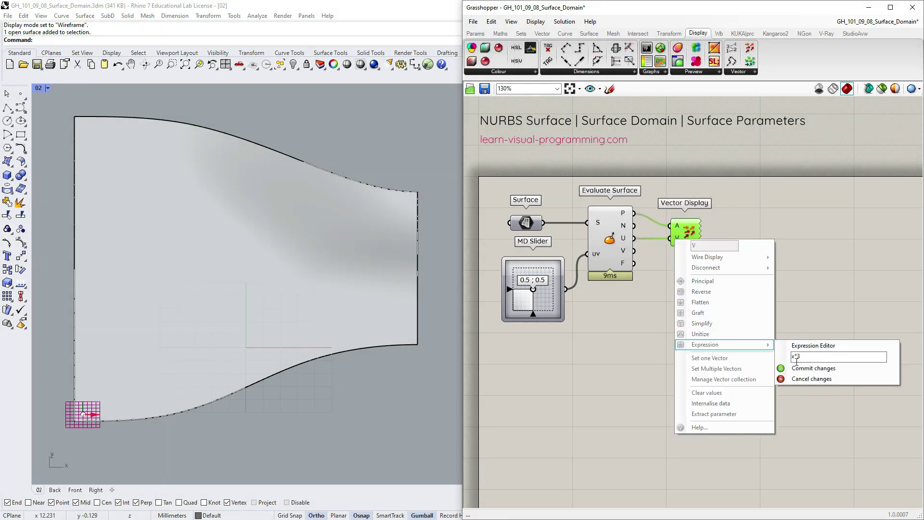
key(Return)
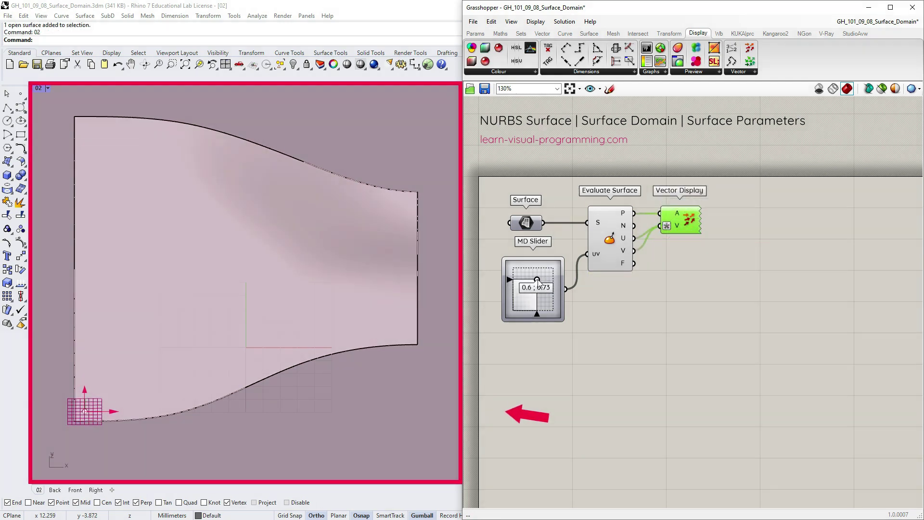
mouse_move(533, 289)
mouse_down()
mouse_move(522, 283)
mouse_move(516, 319)
mouse_move(565, 319)
mouse_move(584, 273)
mouse_move(571, 254)
mouse_move(536, 283)
mouse_move(522, 282)
mouse_move(526, 294)
mouse_move(544, 286)
mouse_up()
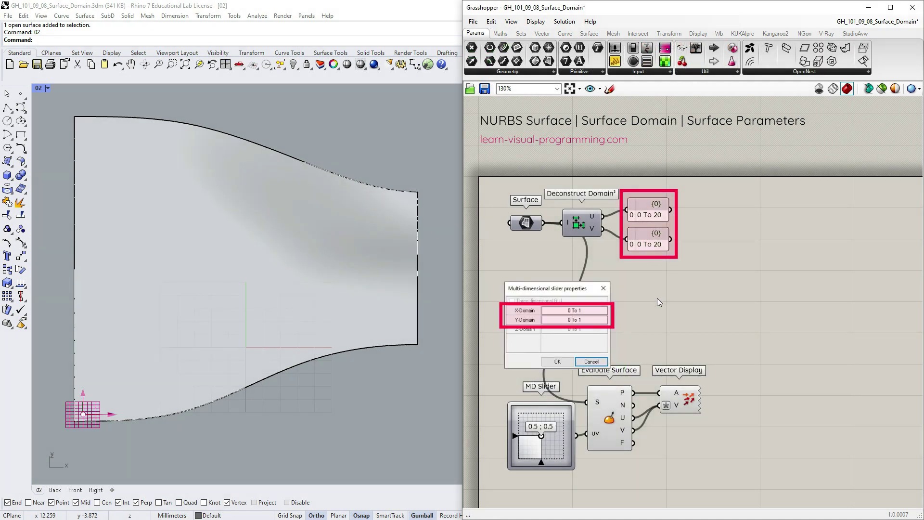
Add a Dimensions component below Deconstruct Domain², reporting about 22.732 by 23.148
click(589, 33)
click(521, 72)
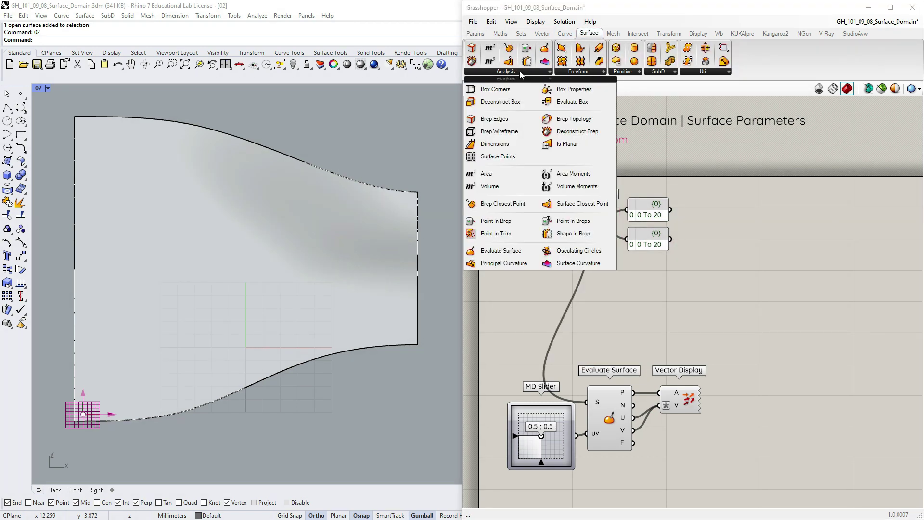
click(501, 148)
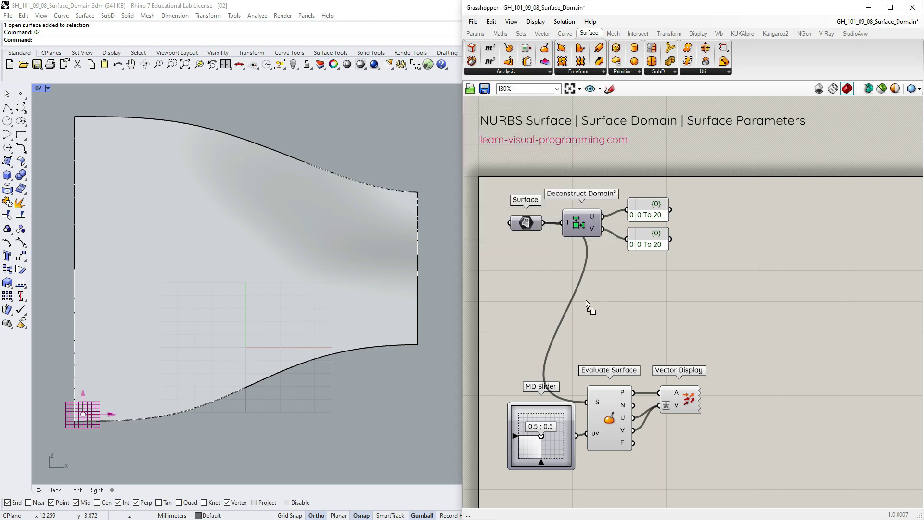
click(584, 294)
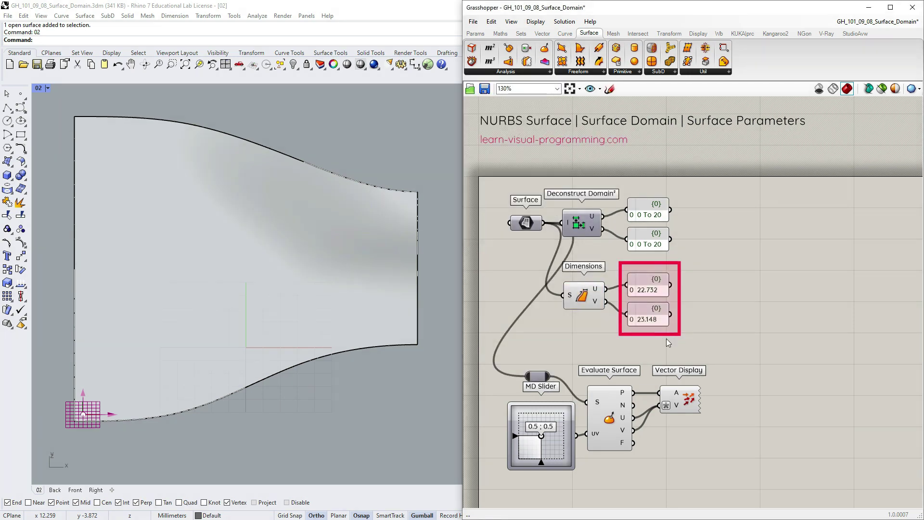
drag(666, 339, 624, 265)
click(744, 346)
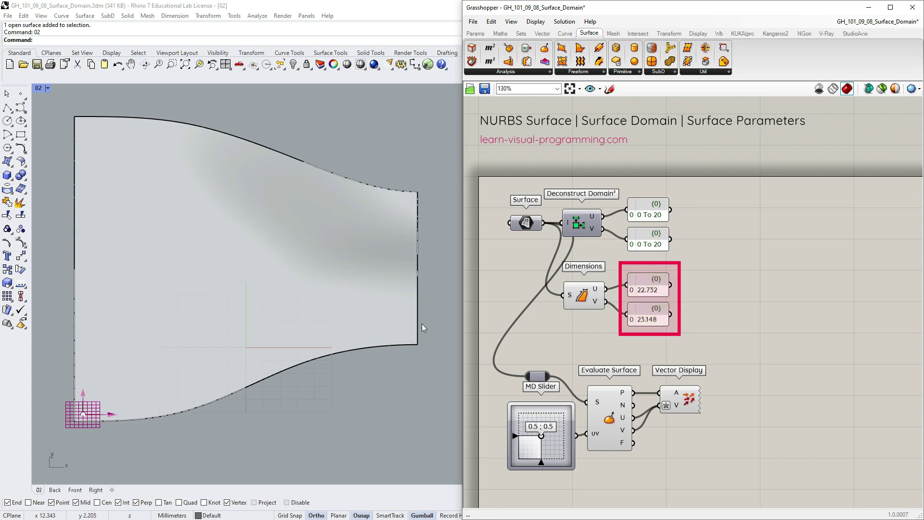
Stretch the surface's right edge control points outward and scale them vertically, then undo the scaling
click(383, 344)
click(24, 242)
drag(361, 140, 435, 357)
scroll(201, 296, down, 2)
scroll(201, 296, down, 2)
drag(360, 277, 443, 277)
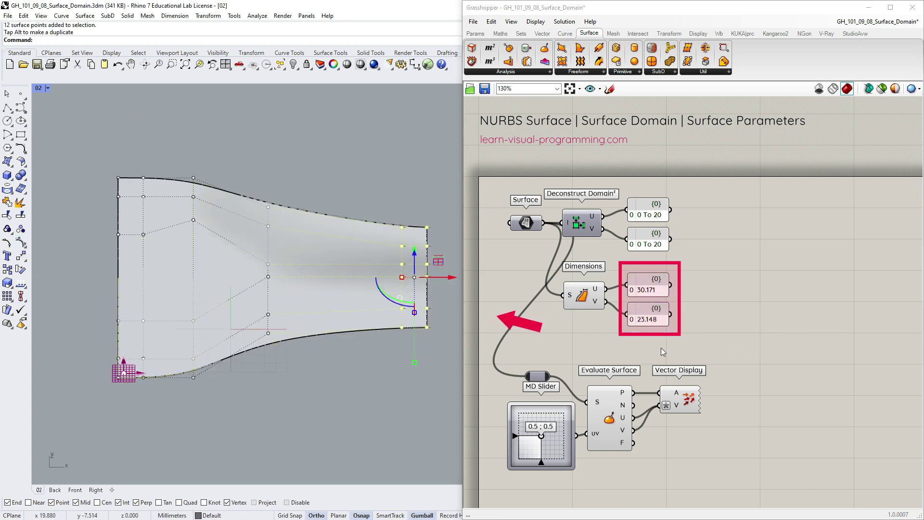
drag(414, 362, 415, 430)
click(118, 64)
Undo the control-point move, reparameterize the surface to 0 To 1, and move the point to 0.48;0.49
click(117, 64)
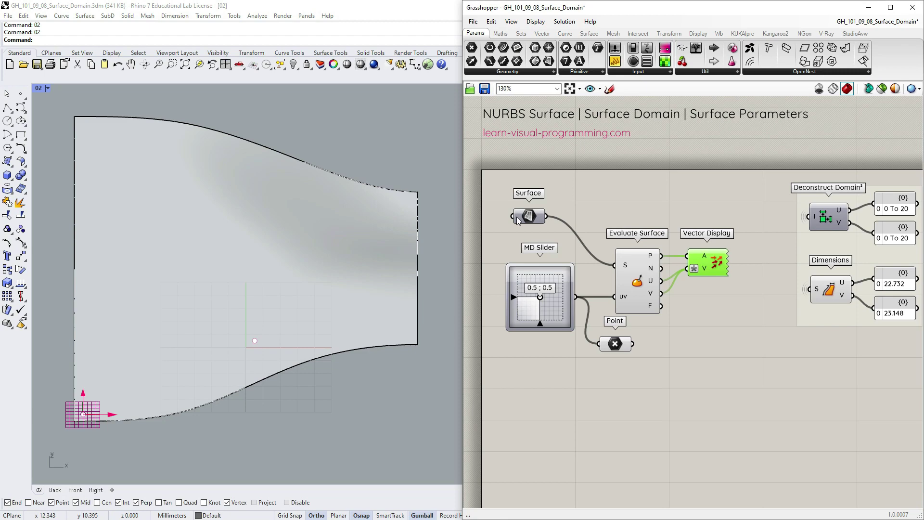
right_click(516, 217)
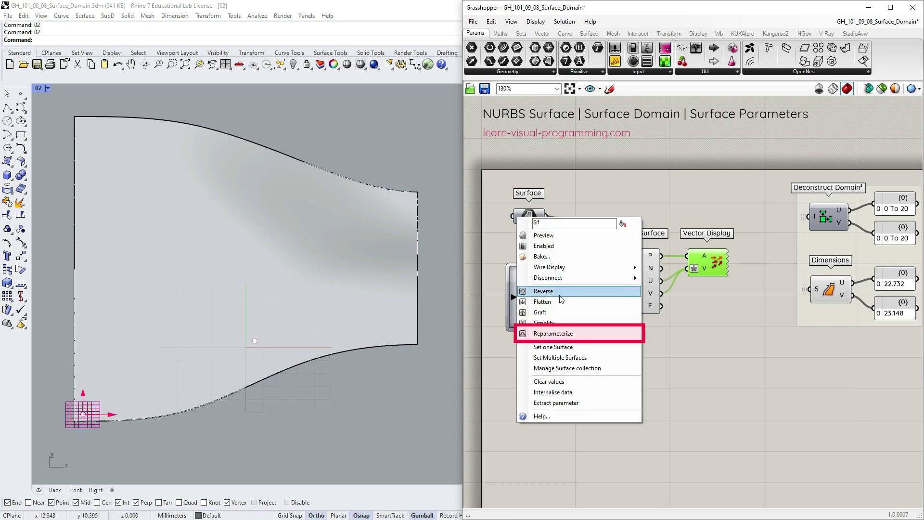
click(531, 333)
mouse_move(540, 296)
mouse_down()
mouse_move(538, 322)
mouse_move(577, 317)
mouse_move(586, 269)
mouse_move(532, 271)
mouse_move(512, 285)
mouse_move(516, 323)
mouse_move(532, 289)
mouse_move(553, 291)
mouse_move(545, 299)
mouse_up()
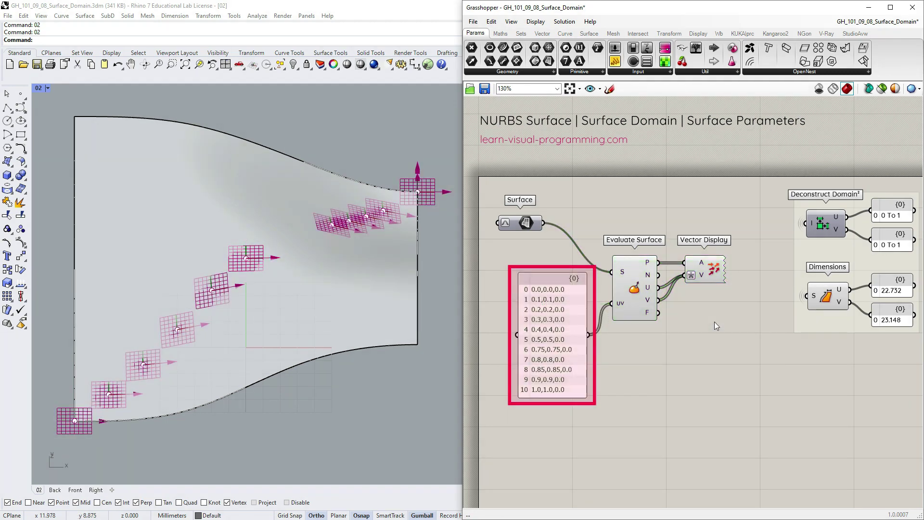
Duplicate the Vector Display component, keeping its wires, to draw the V direction arrows
click(709, 272)
drag(711, 308, 711, 302)
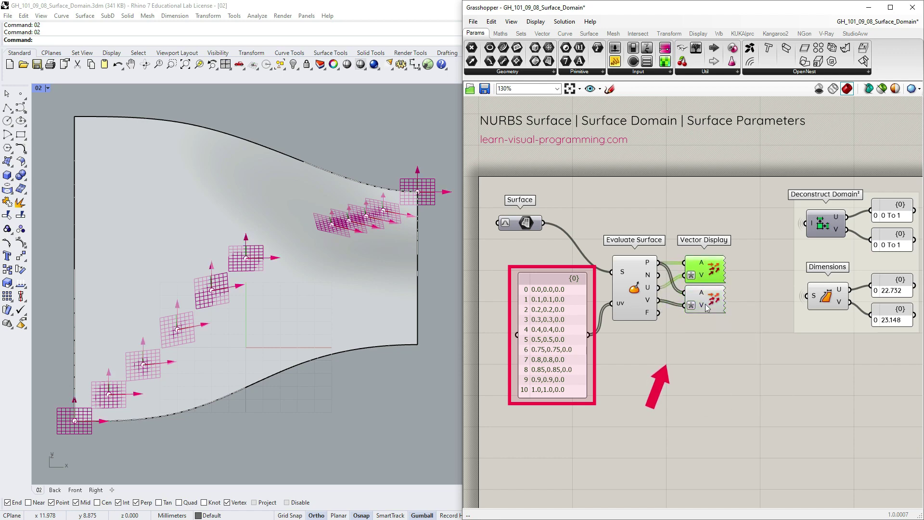
click(702, 351)
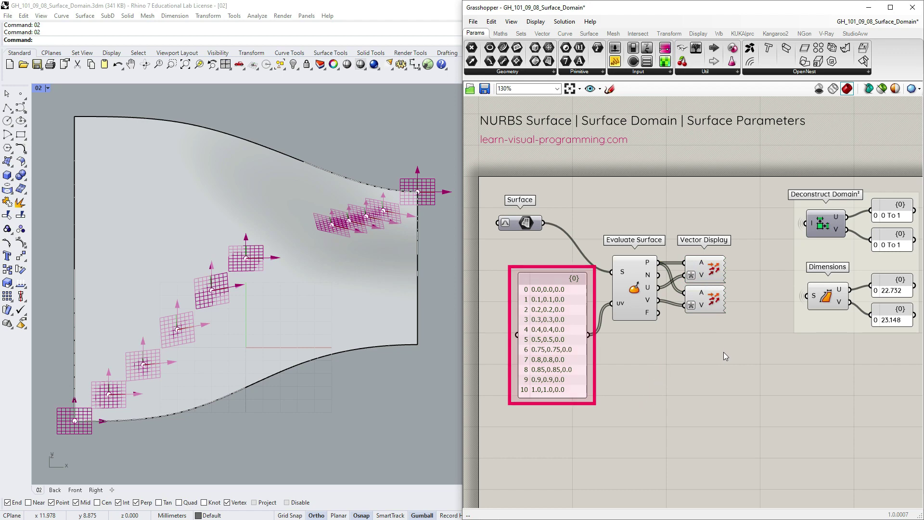
key(ctrl+z)
Graft the uv input so the 11 uv values evaluate in separate branches
right_click(620, 304)
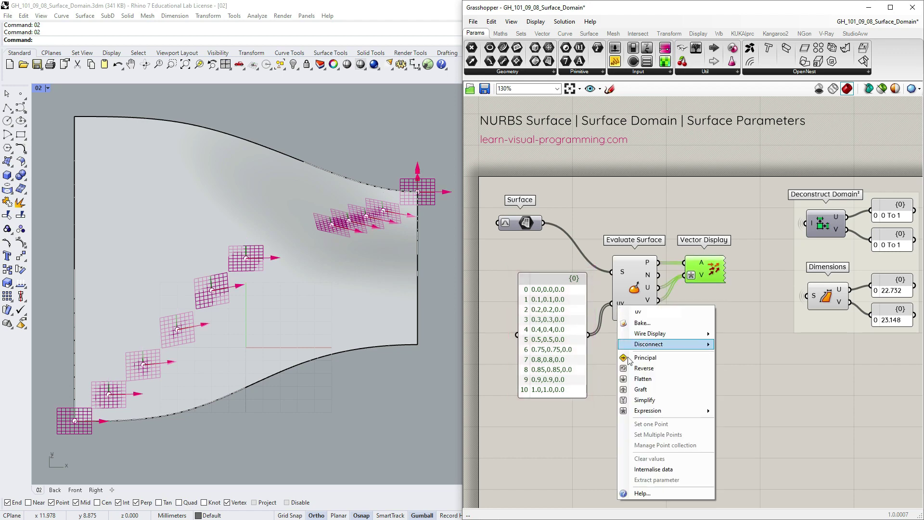
click(650, 390)
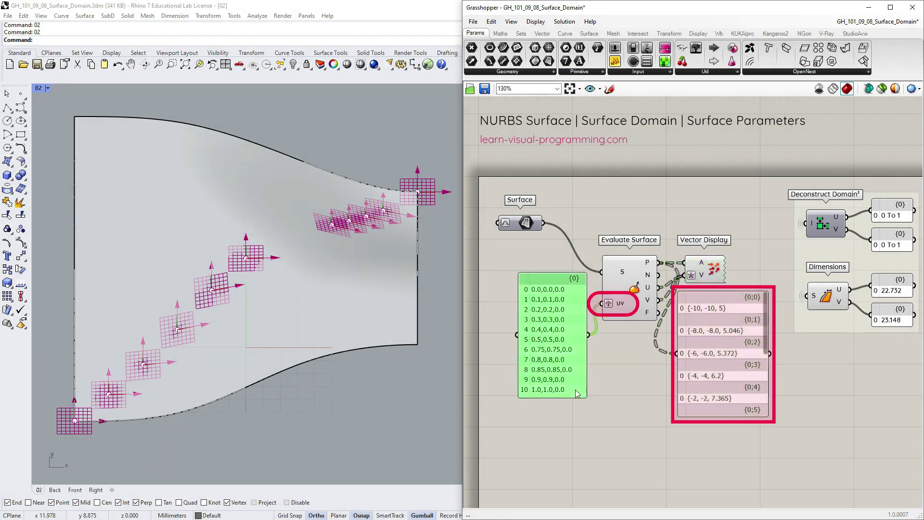
drag(767, 313, 767, 391)
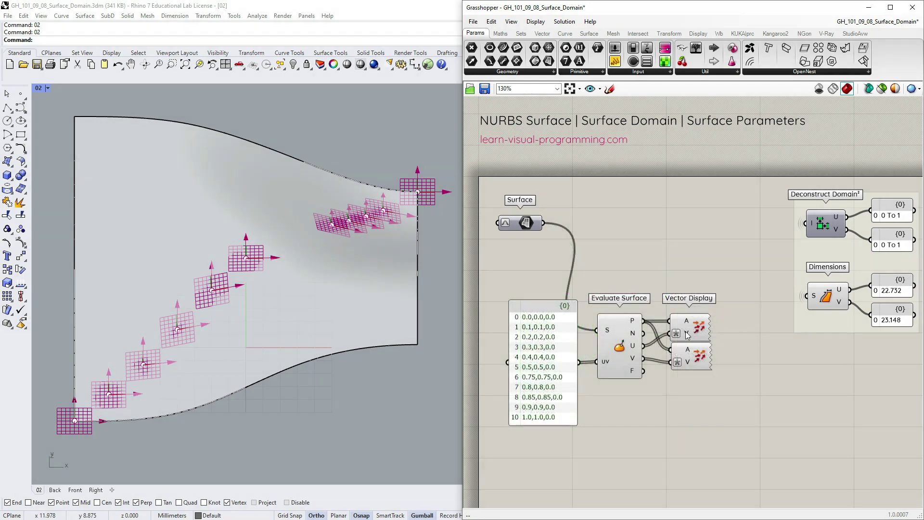
click(695, 360)
click(699, 269)
Place an Iso Curve component fed by the Surface and the panel's uv values
click(565, 33)
click(667, 72)
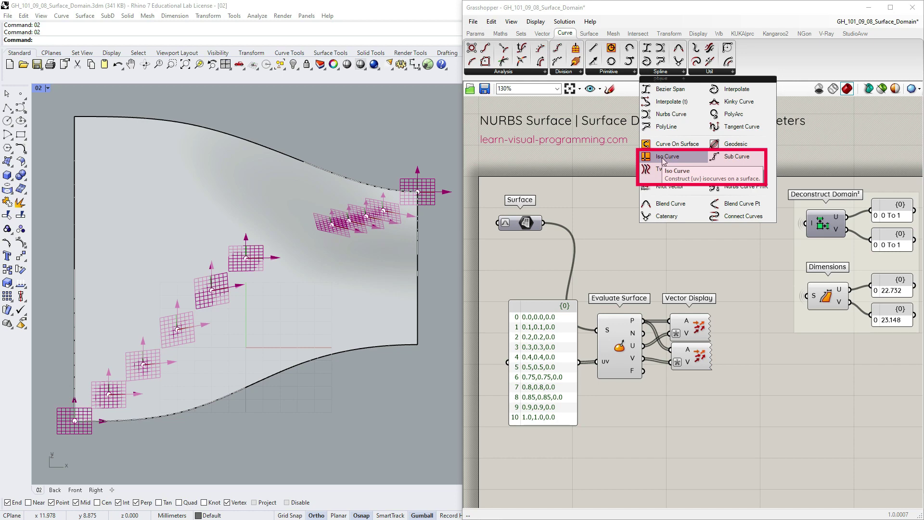
drag(663, 160, 631, 230)
drag(544, 223, 607, 223)
drag(579, 362, 606, 235)
Collect the iso curves in a Curve parameter, hiding the shaded surface and switching from U to V output
click(476, 33)
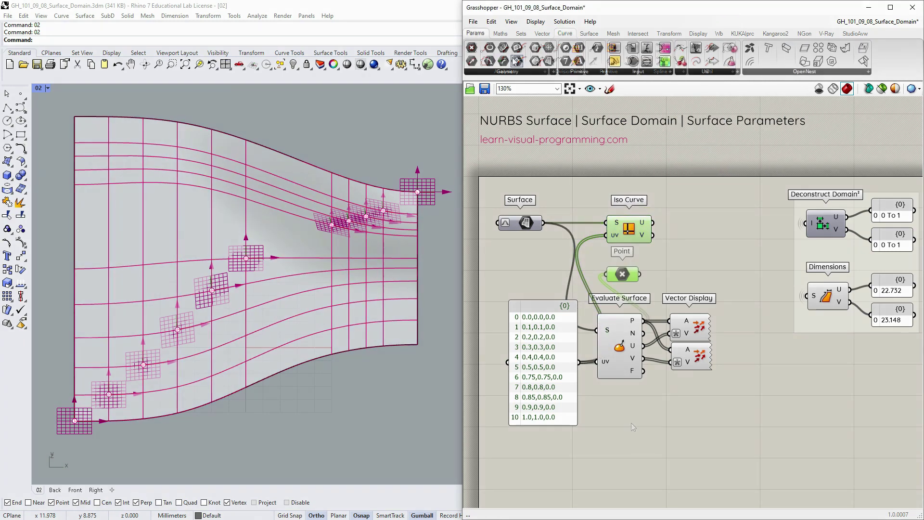
drag(472, 47, 623, 275)
mouse_move(679, 211)
mouse_down()
mouse_move(688, 220)
mouse_move(673, 222)
mouse_up()
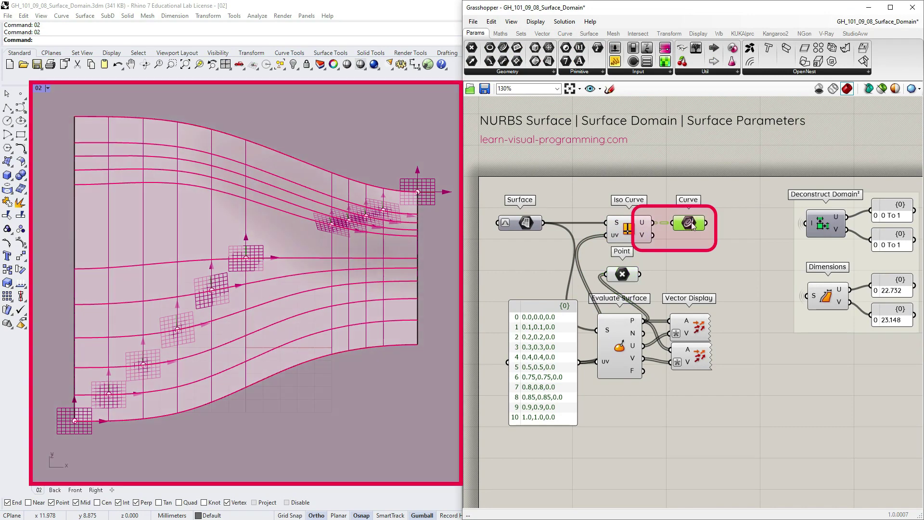
click(882, 89)
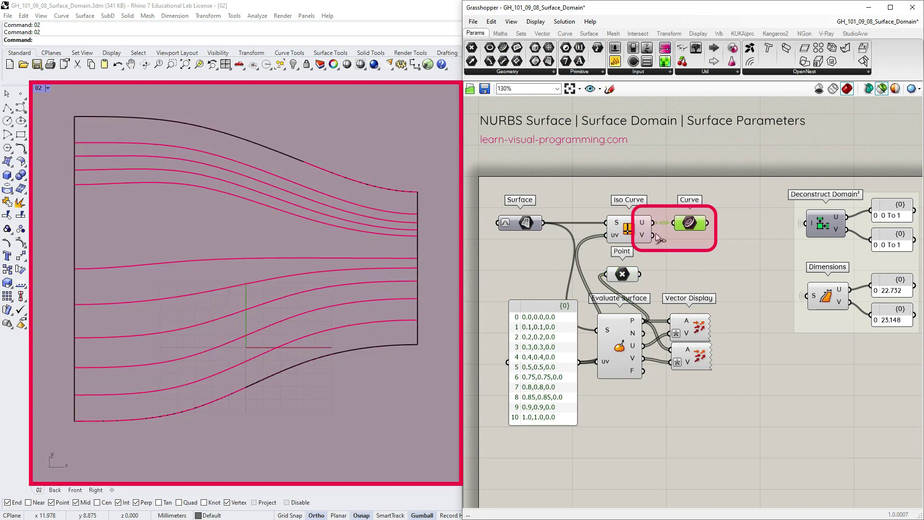
drag(655, 235, 684, 233)
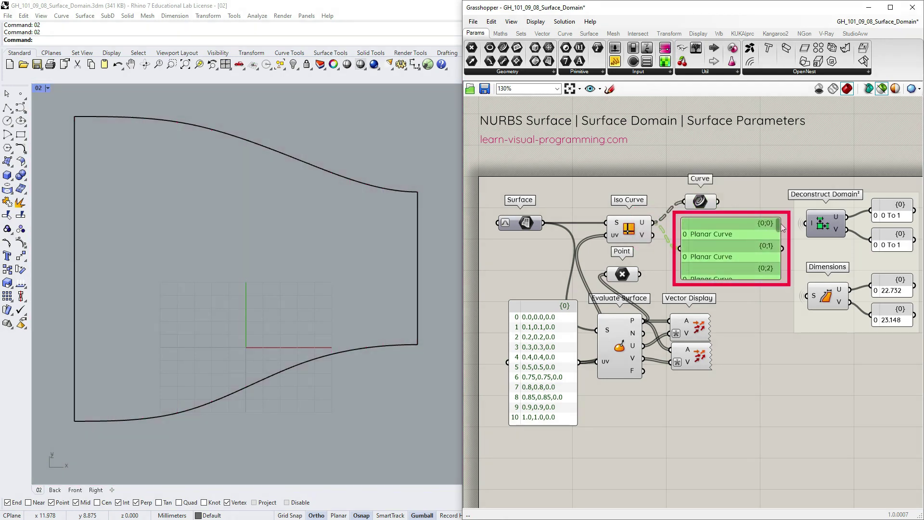
Flatten the U iso curve output into a single list
scroll(780, 250, down, 3)
right_click(646, 227)
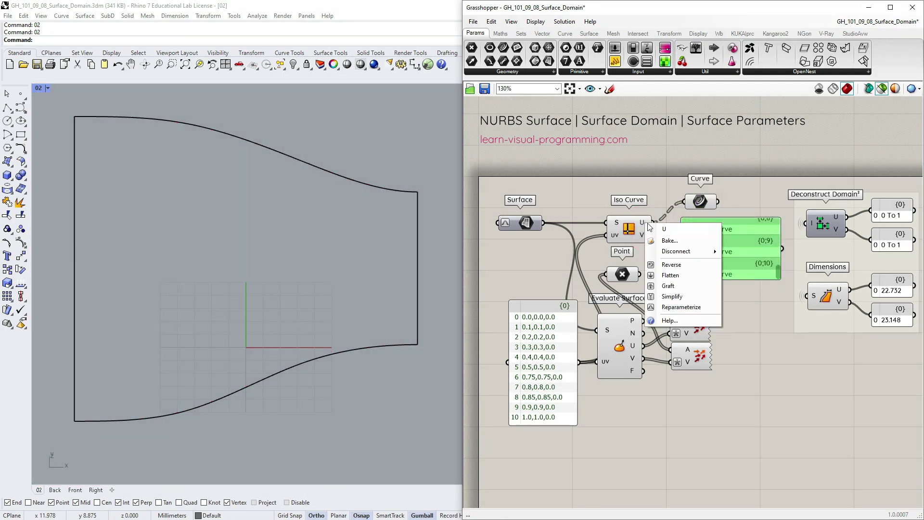
click(673, 278)
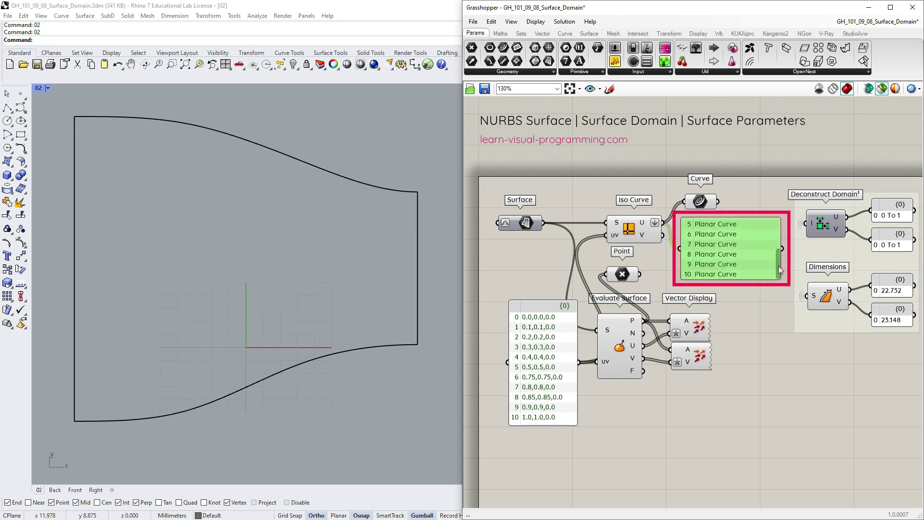
scroll(780, 253, down, 3)
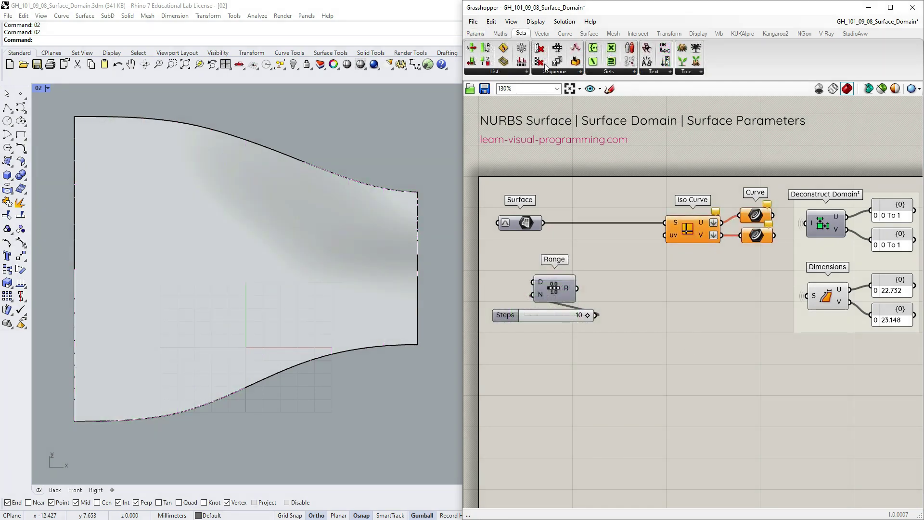
Feed the Range values into a Construct Point's X and Y, lowering the range steps
click(543, 34)
drag(597, 48, 648, 295)
drag(578, 288, 626, 294)
scroll(246, 338, up, 3)
scroll(247, 338, up, 5)
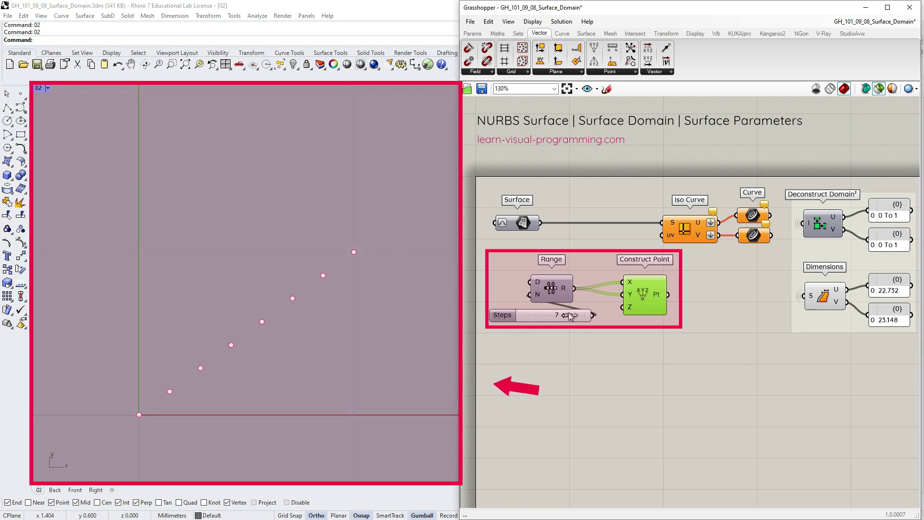
scroll(178, 172, down, 5)
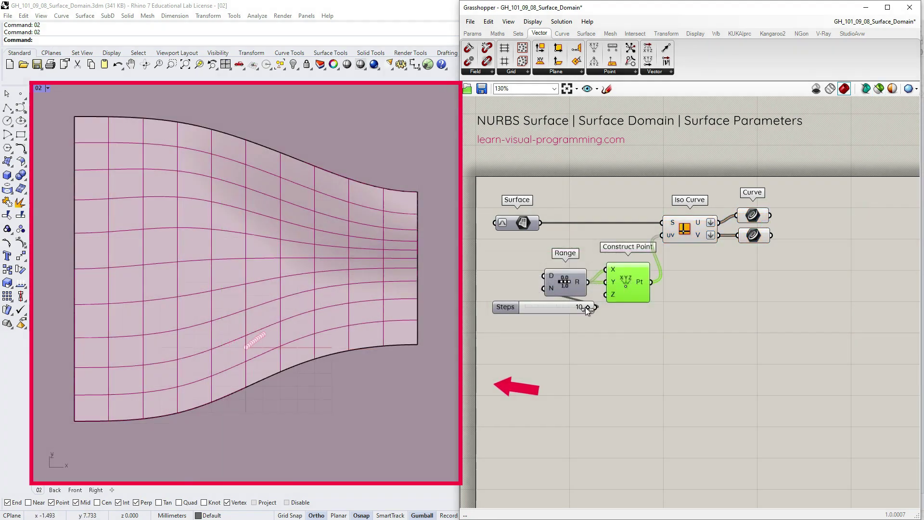
mouse_move(585, 307)
mouse_down()
mouse_move(512, 311)
mouse_move(585, 308)
mouse_up()
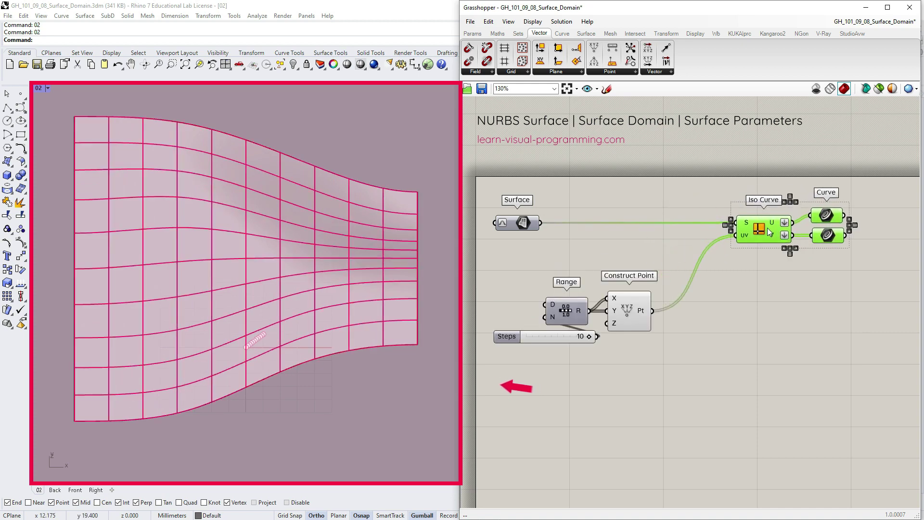
Insert a Graph Mapper between Range and Construct Point and bend its graph
drag(767, 227, 797, 224)
drag(626, 311, 718, 310)
click(480, 35)
click(651, 72)
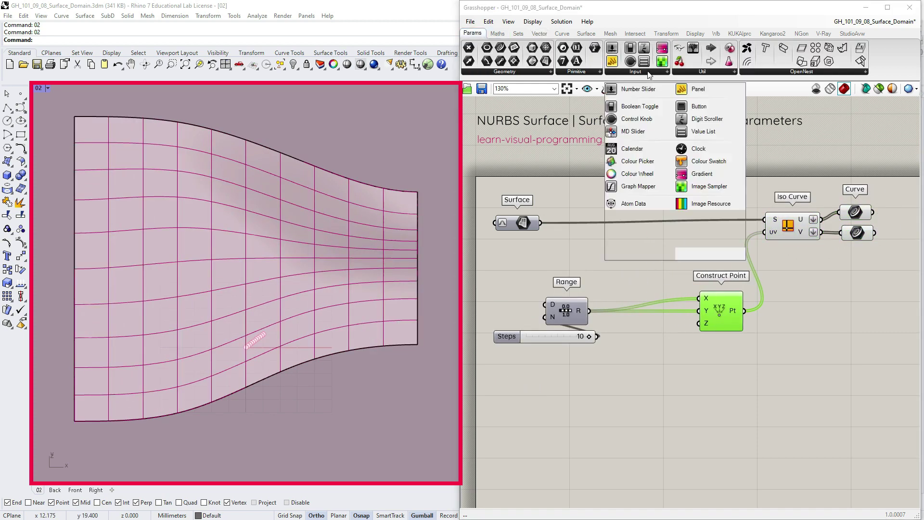
click(637, 191)
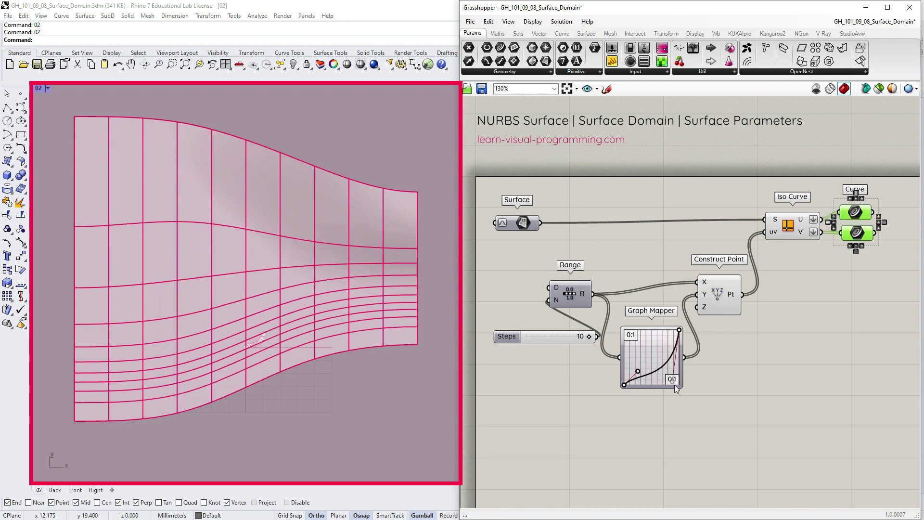
drag(665, 343, 657, 370)
Preview only Construct Point's points, add Curve On Surface, and refine the S-curve remapping
click(726, 296)
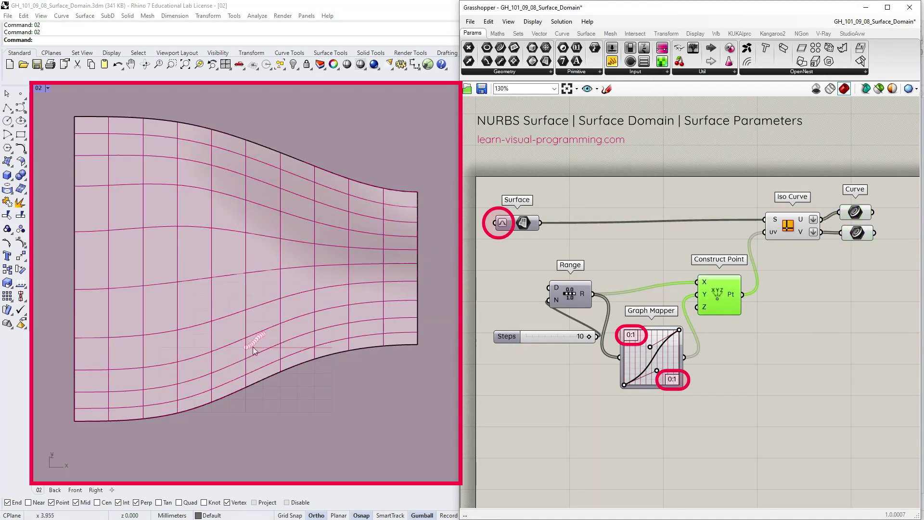
scroll(261, 340, up, 10)
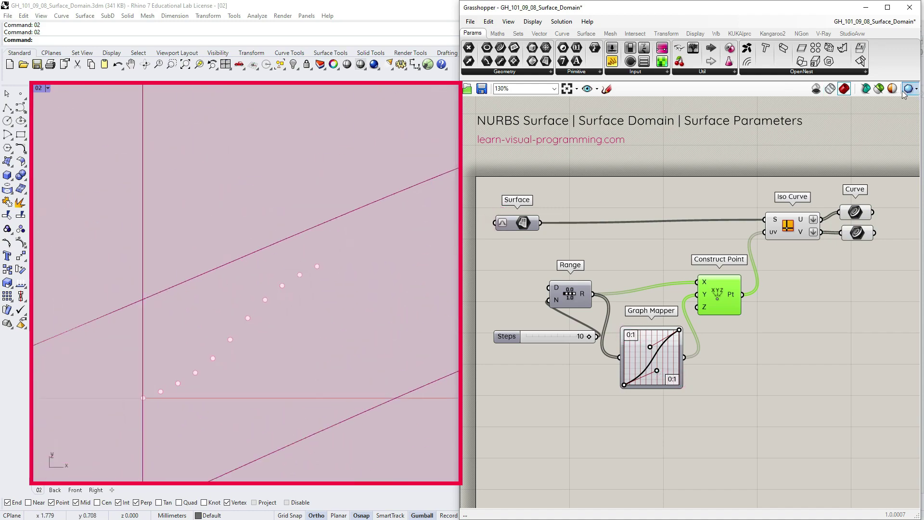
click(879, 88)
drag(650, 347, 642, 348)
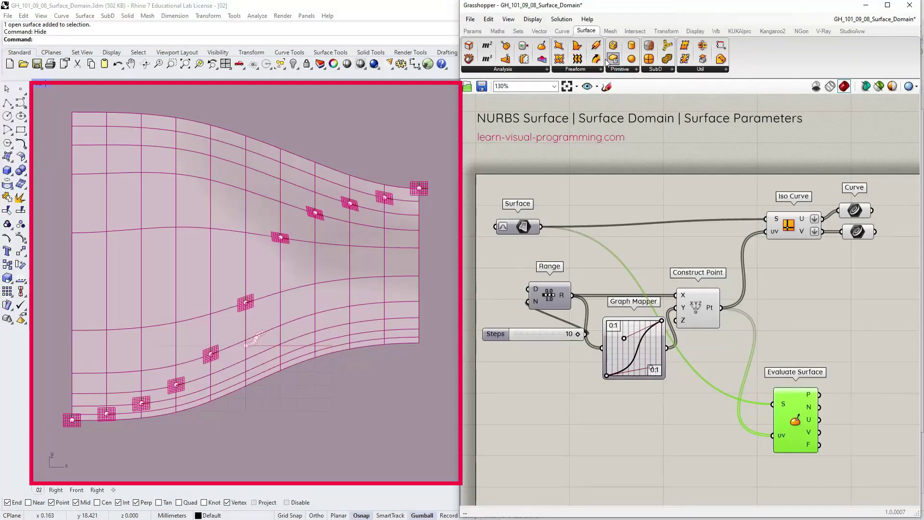
click(563, 30)
click(658, 69)
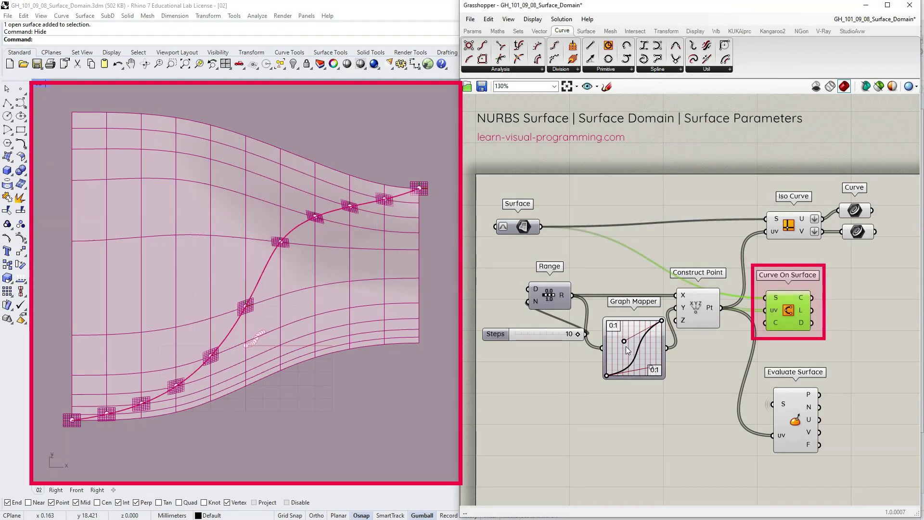
mouse_move(623, 338)
mouse_down()
mouse_move(615, 331)
mouse_move(622, 341)
mouse_up()
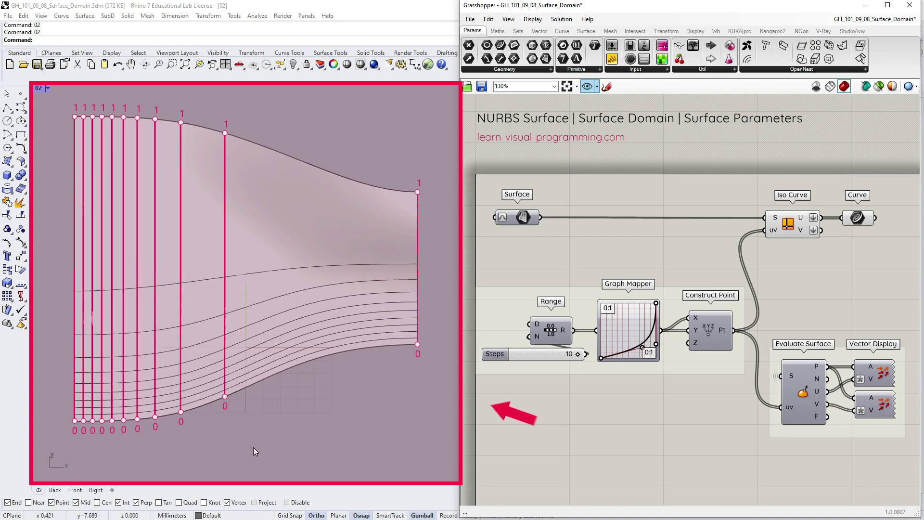
Reverse the surface's U direction with the Dir command
click(238, 137)
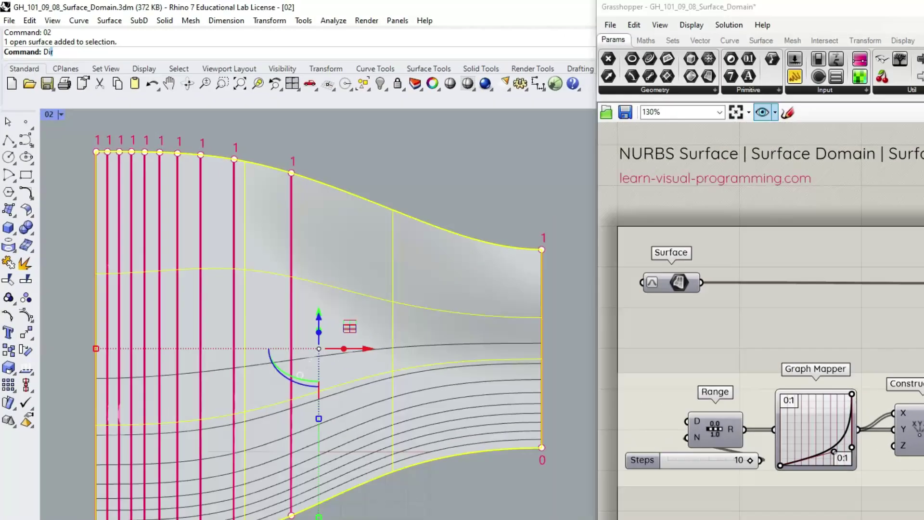
text(Dir)
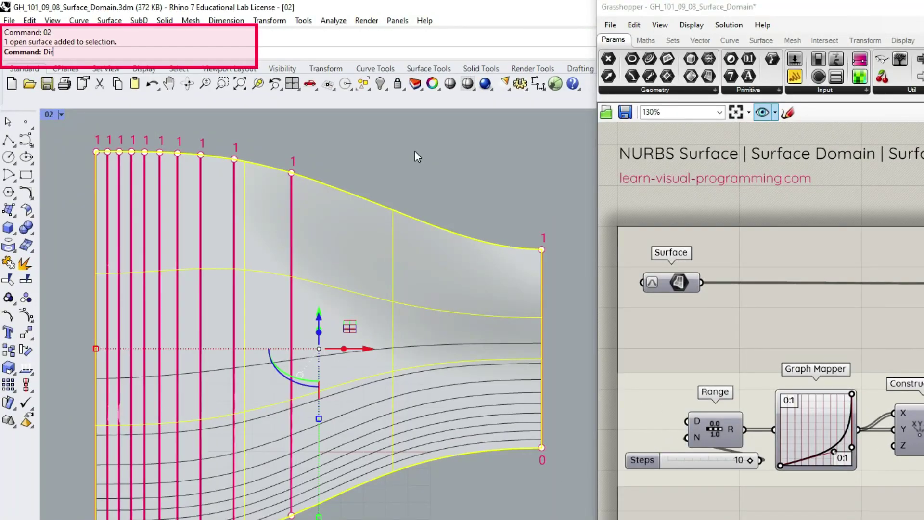
key(Return)
click(102, 52)
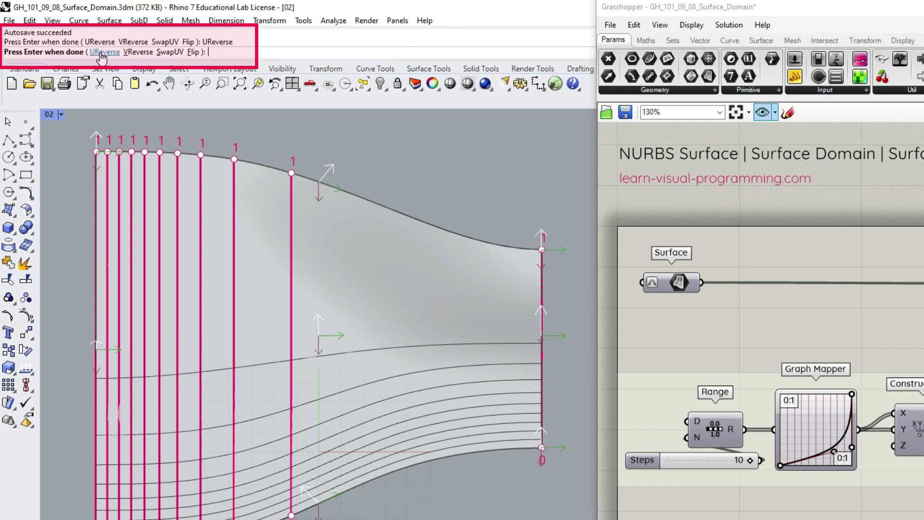
key(Return)
click(334, 400)
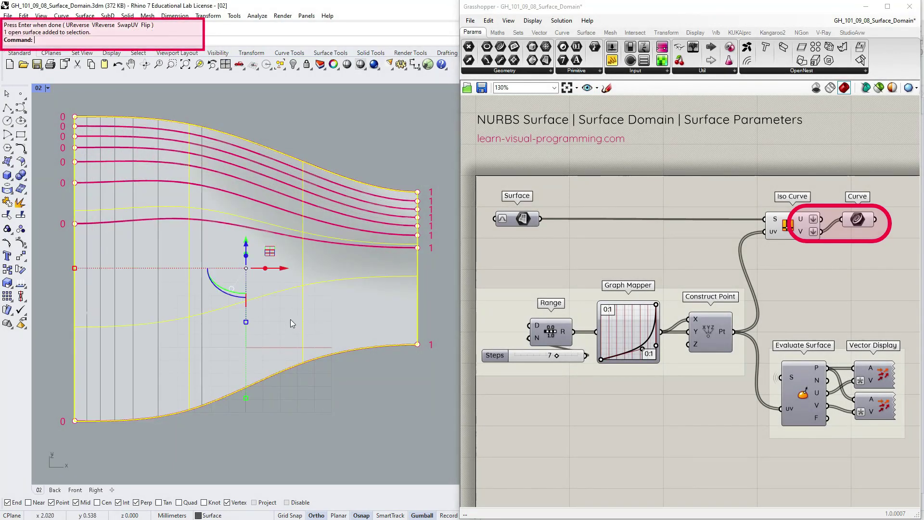
Reverse the surface's V direction with Dir, then undo that change
text(Dir)
key(Return)
click(106, 40)
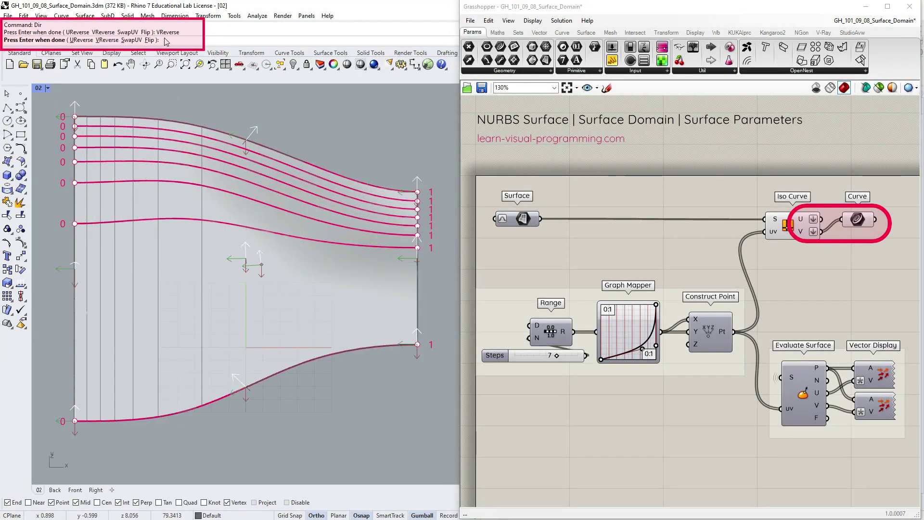
key(Return)
click(304, 118)
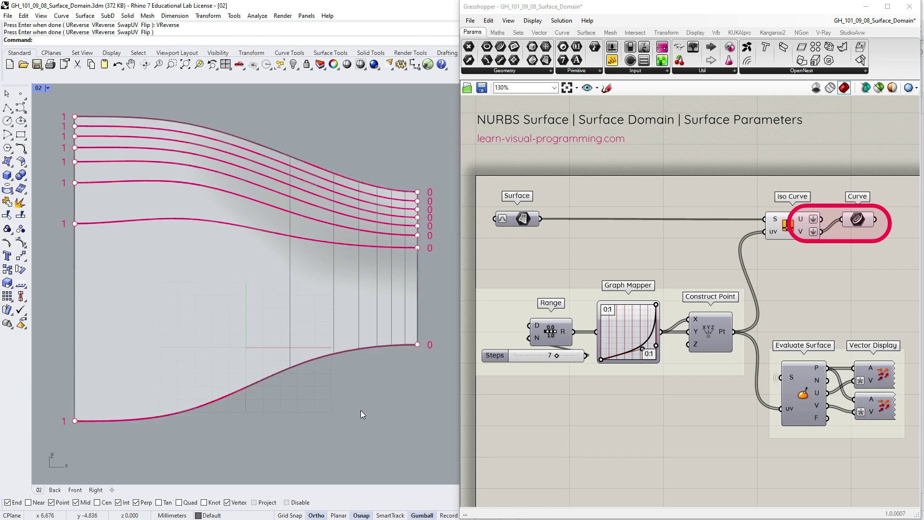
key(ctrl+z)
Swap the surface's U and V directions with SwapUV
click(296, 157)
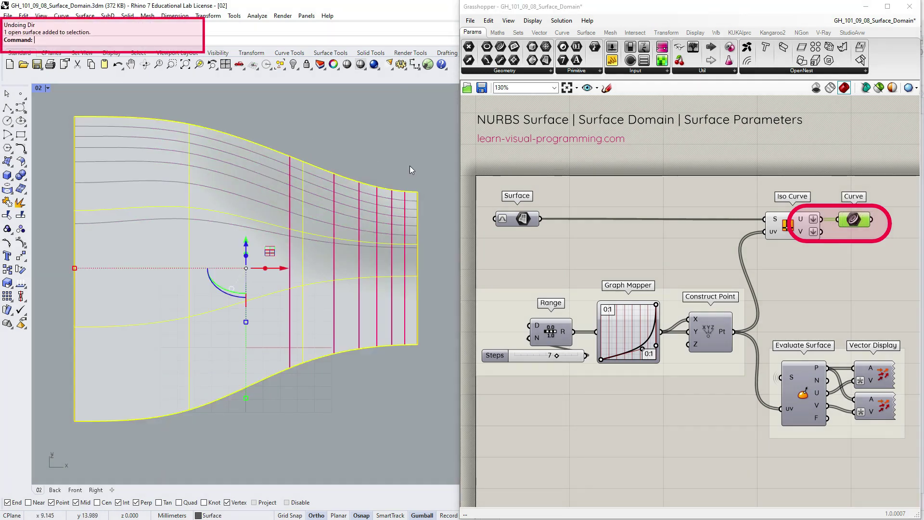
key(Return)
click(130, 40)
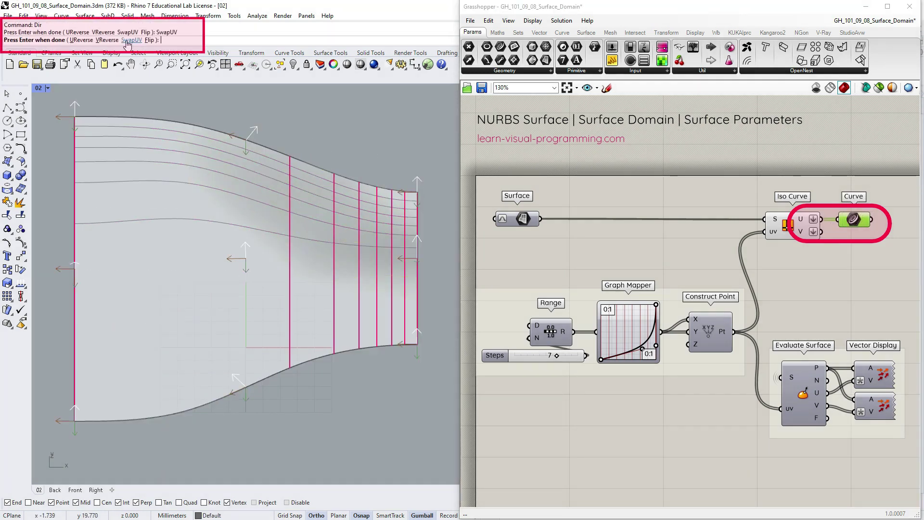
key(Return)
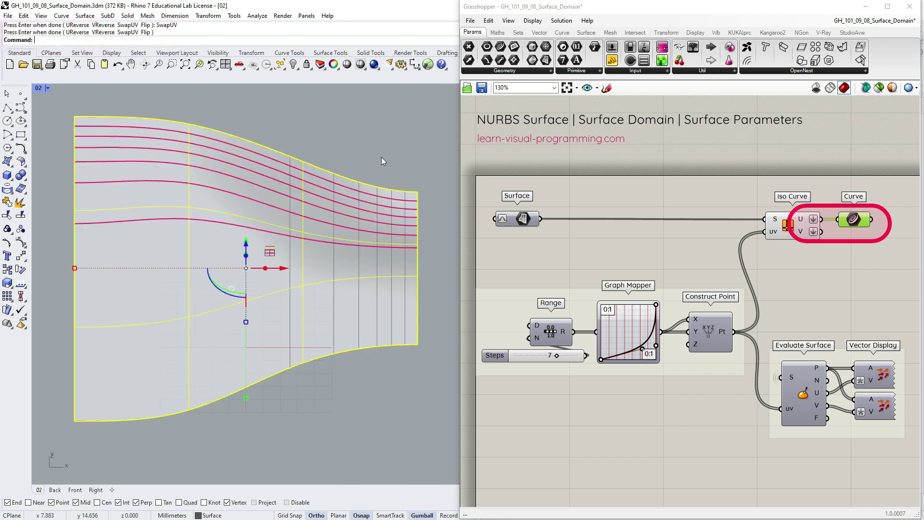
click(382, 157)
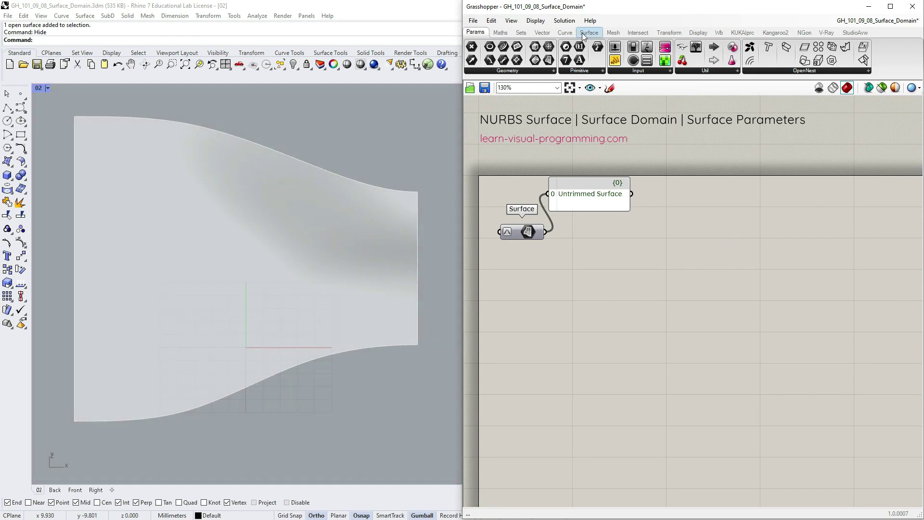
Place a Divide Surface component and wire the Surface parameter into its S input
click(589, 33)
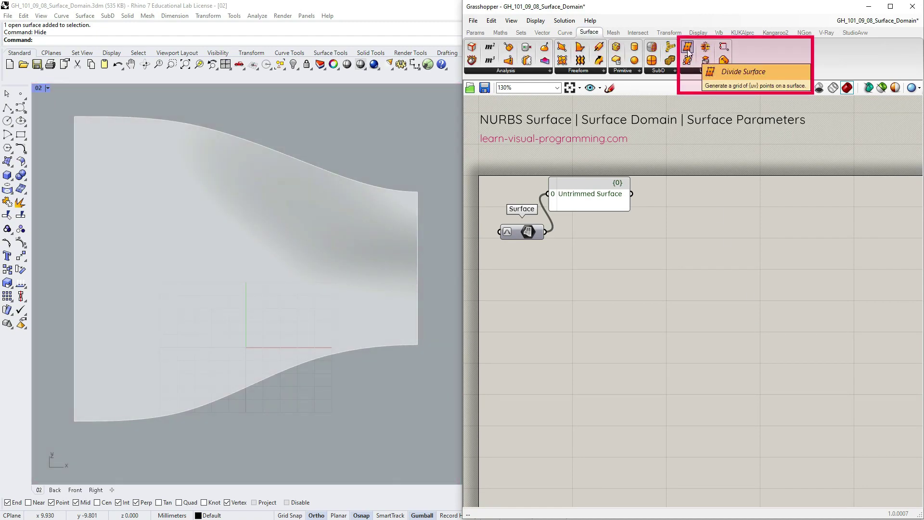
drag(689, 48, 639, 261)
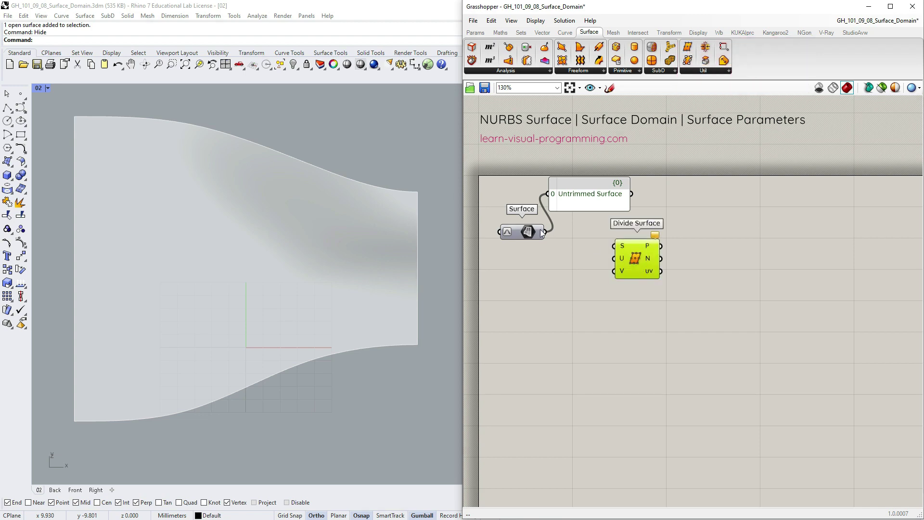
drag(595, 241, 615, 245)
click(523, 232)
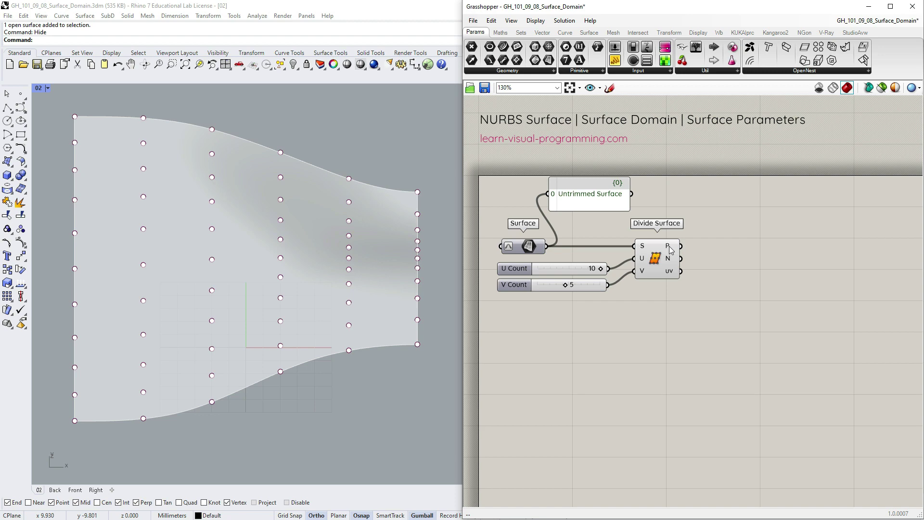
mouse_move(672, 249)
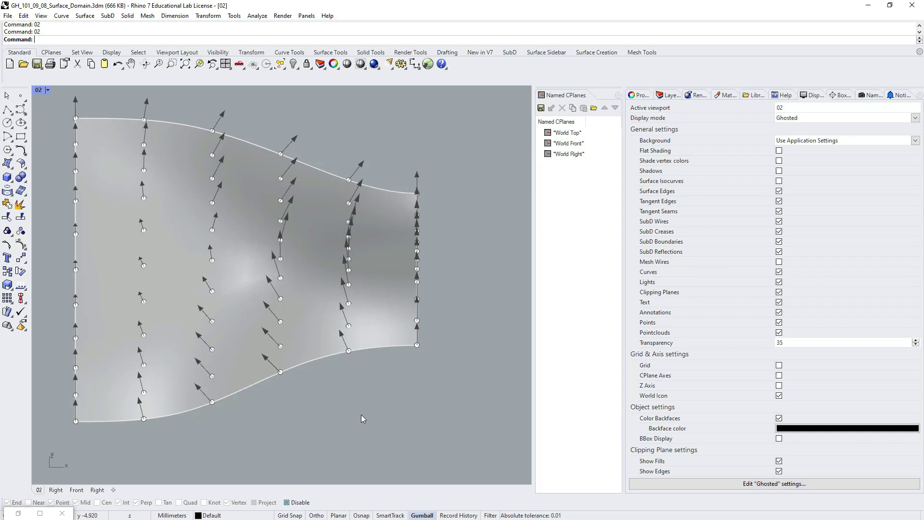
Orbit to the surface's back and set the backface colour to red
mouse_move(361, 414)
right_down()
mouse_move(382, 367)
mouse_move(377, 303)
mouse_move(389, 415)
right_up()
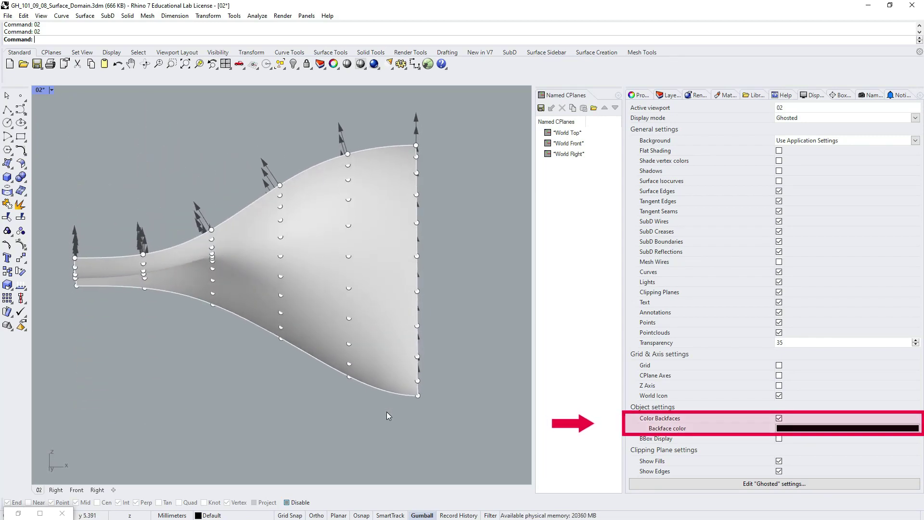
click(804, 428)
drag(853, 285, 852, 291)
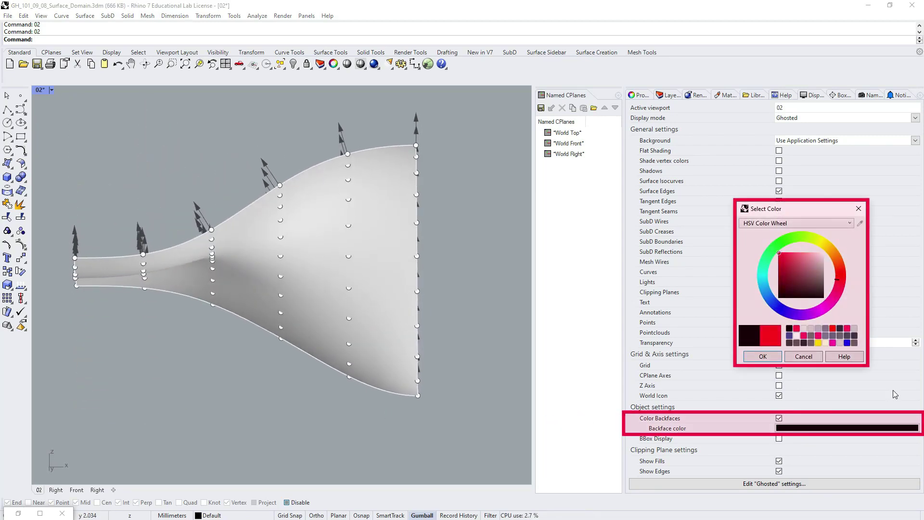
click(765, 357)
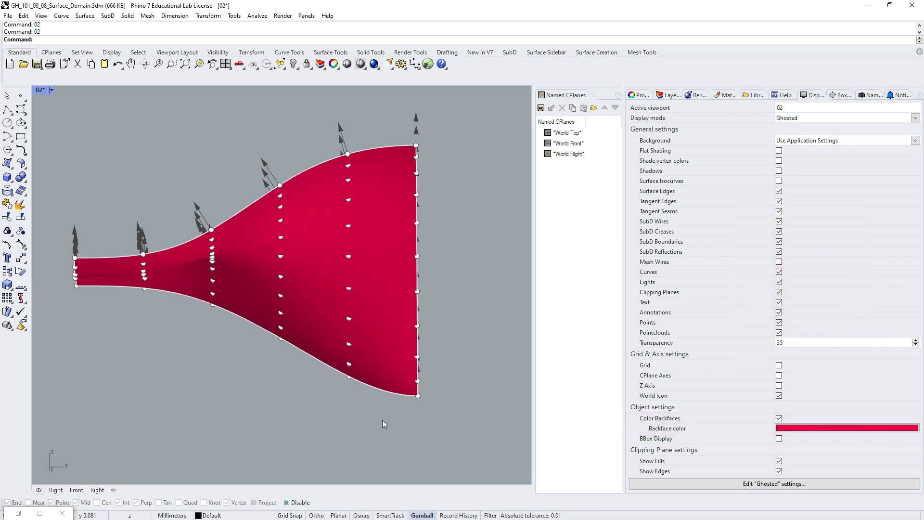
Flip the surface's normal, restore named view 02, then flip it back
click(304, 172)
text(Flip)
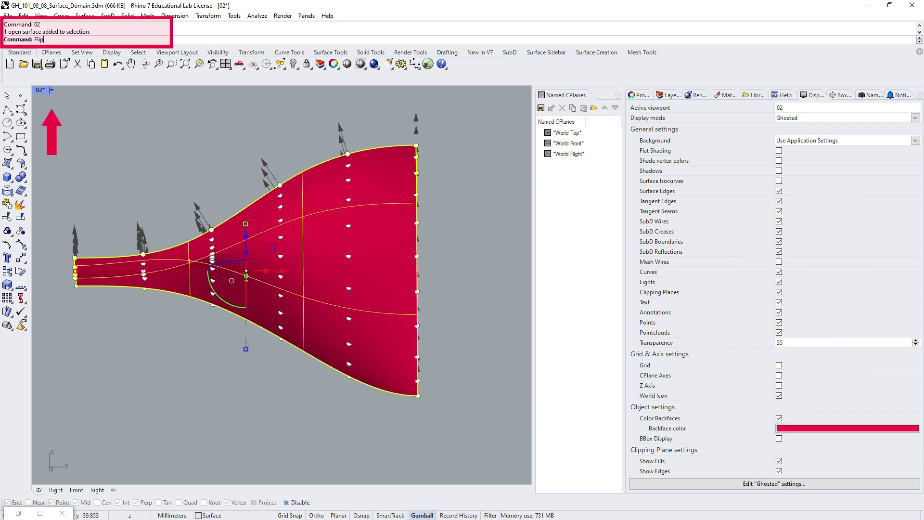
key(Return)
text(02)
key(Return)
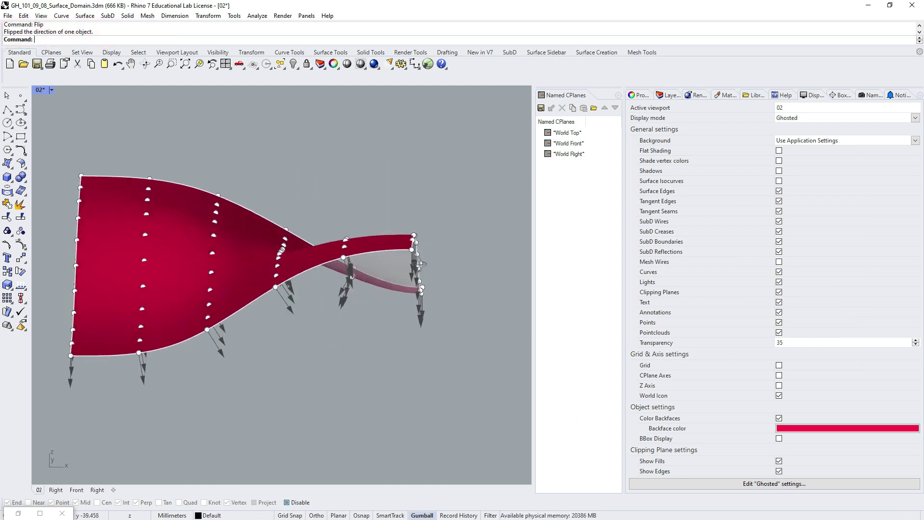
click(415, 337)
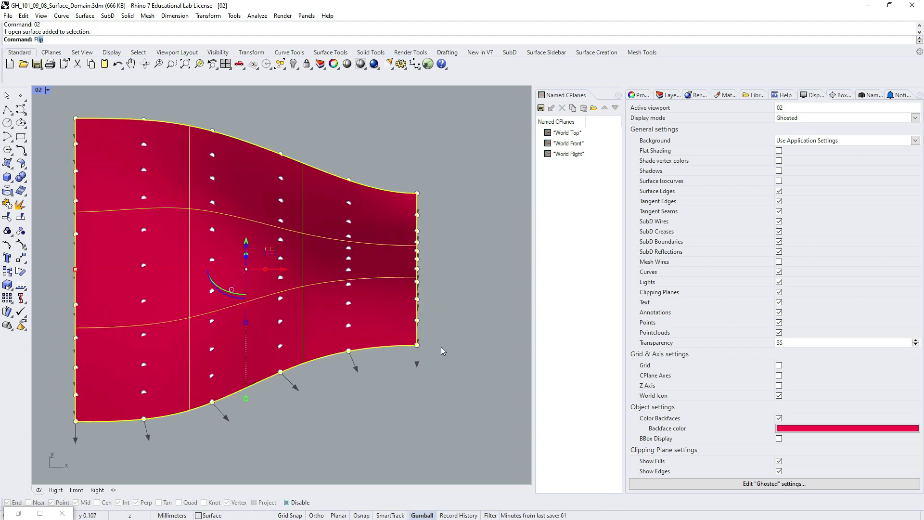
text(Flip)
key(Return)
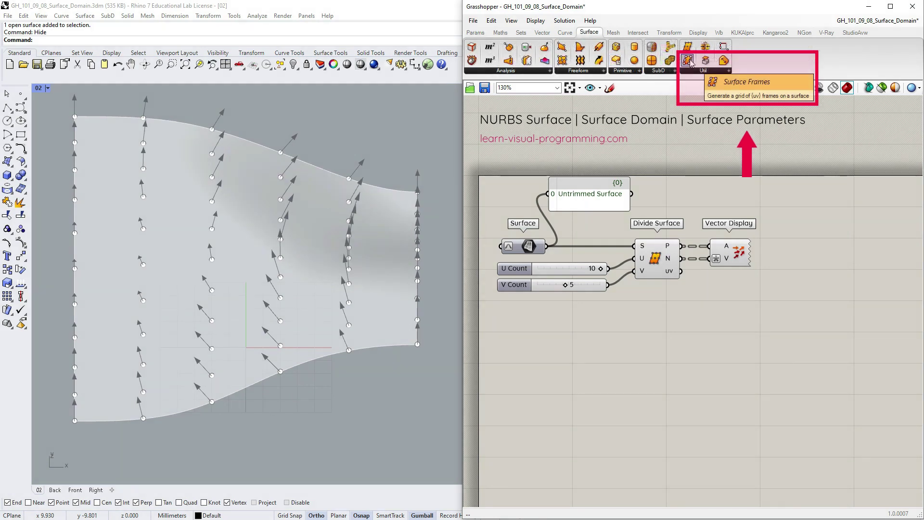
Try Surface Frames, then offset the surface with a Distance slider around 0.94
drag(689, 61, 661, 335)
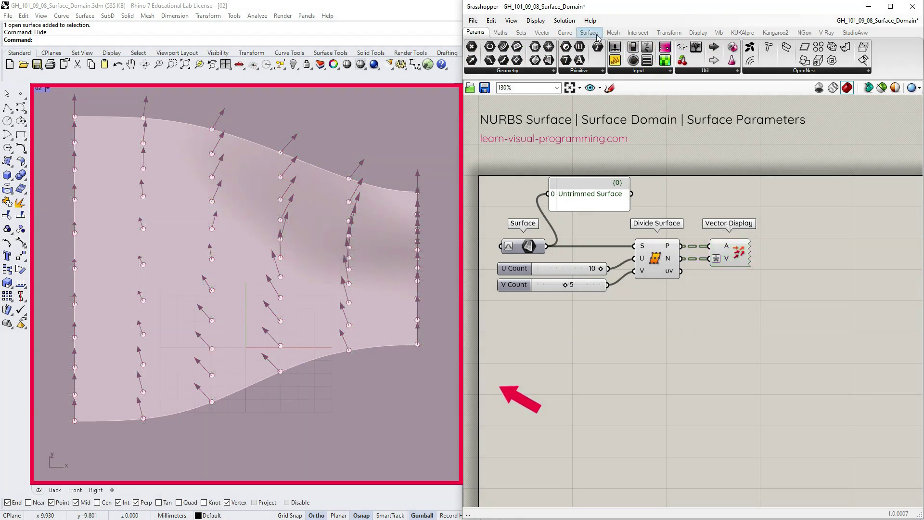
click(590, 33)
click(712, 71)
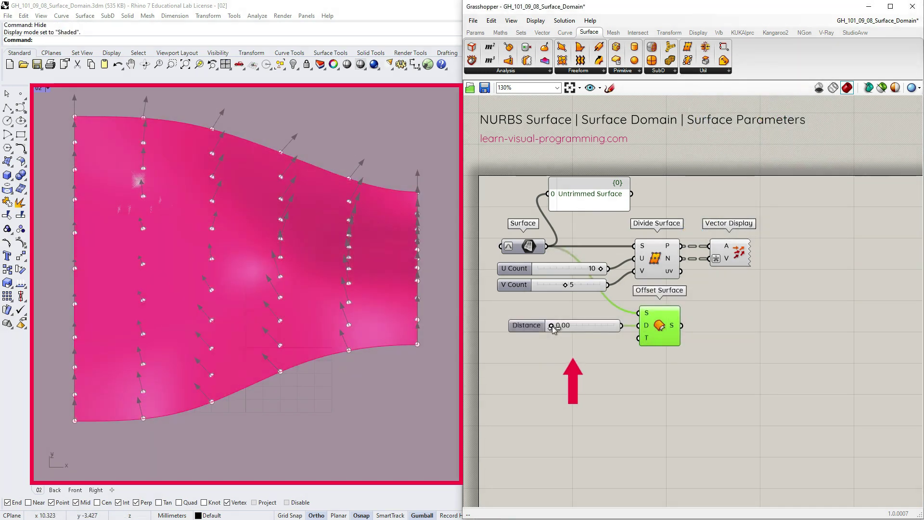
drag(553, 325, 614, 326)
Raise the offset distance to 2.00, undo a show action, and place a Flip component
click(316, 412)
key(ctrl+z)
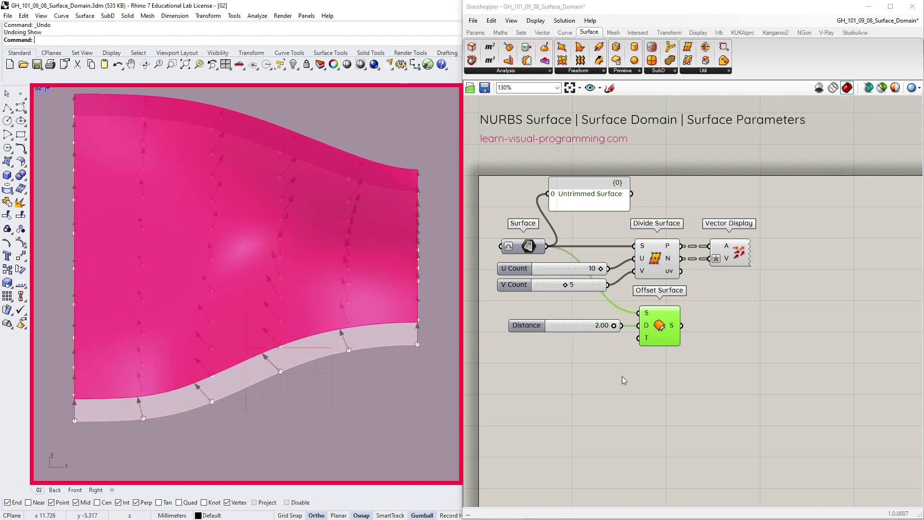
click(703, 71)
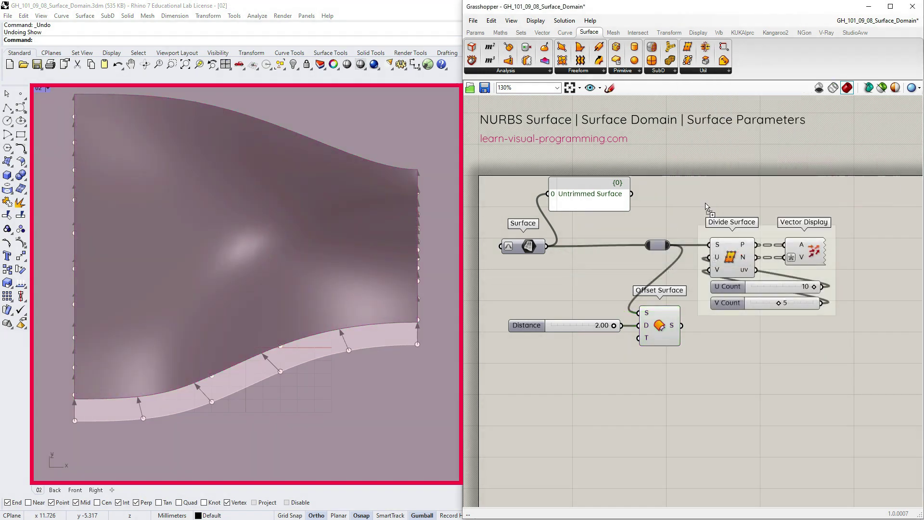
click(545, 295)
Route the Surface through Flip into the relay feeding Divide Surface and Offset Surface
drag(525, 288, 646, 245)
click(650, 340)
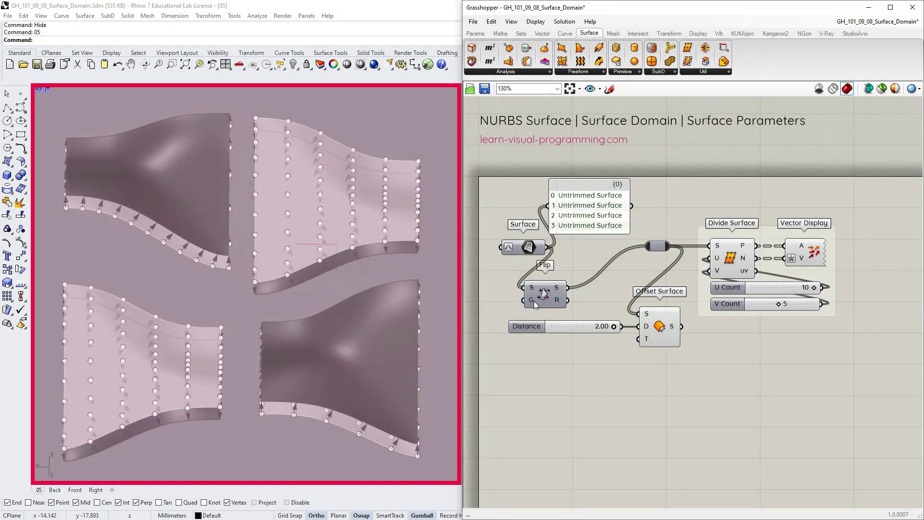
mouse_move(534, 303)
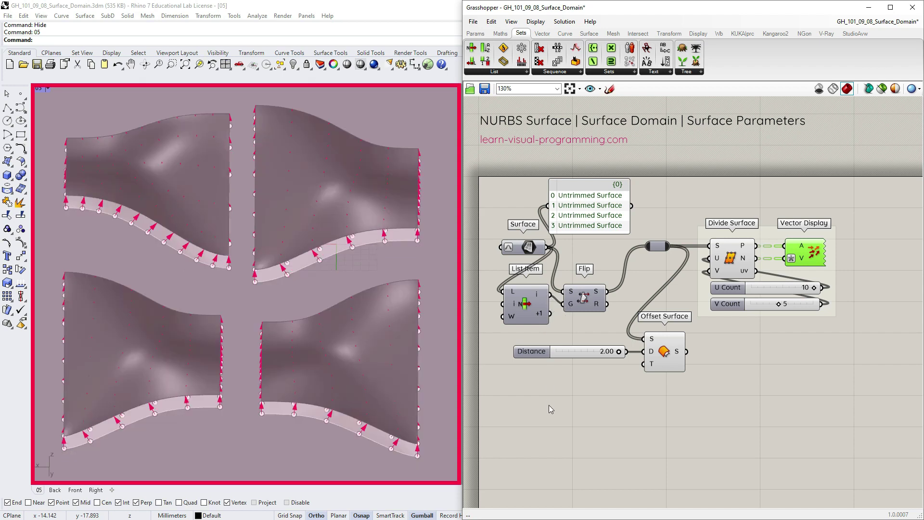
click(585, 296)
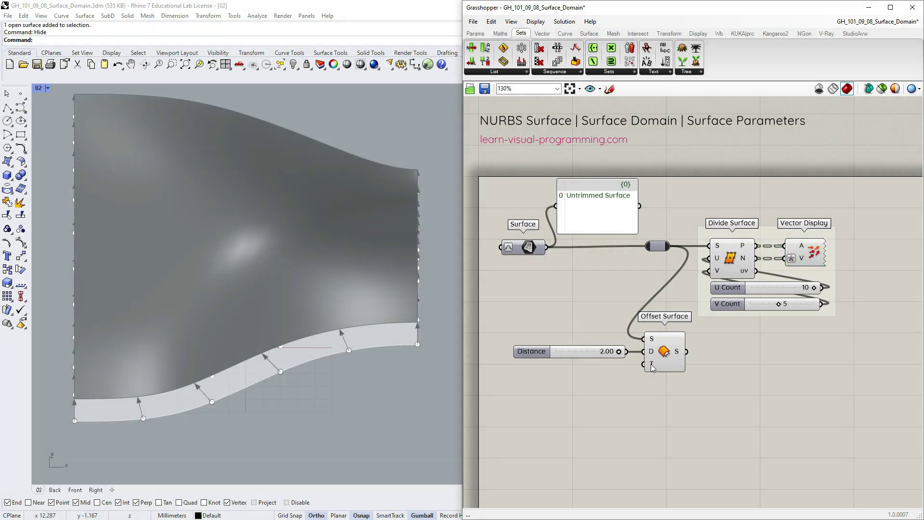
Set Offset Surface's Retrim toggle to True, adjust U Count, and shift the Divide Surface group left
mouse_move(652, 368)
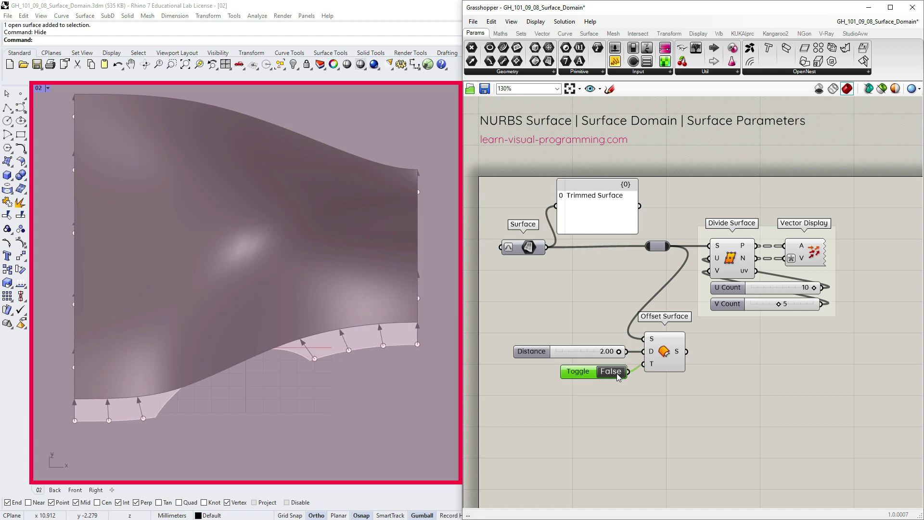
click(619, 374)
click(666, 356)
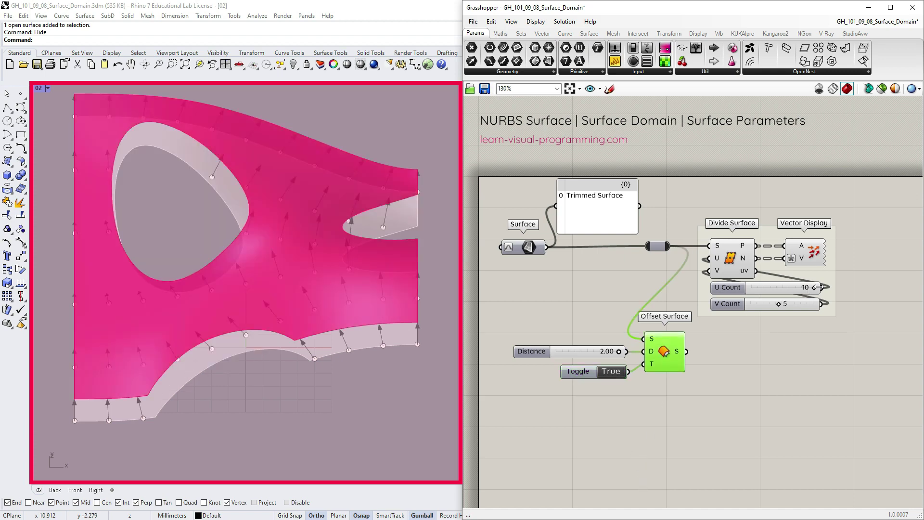
drag(814, 288, 786, 315)
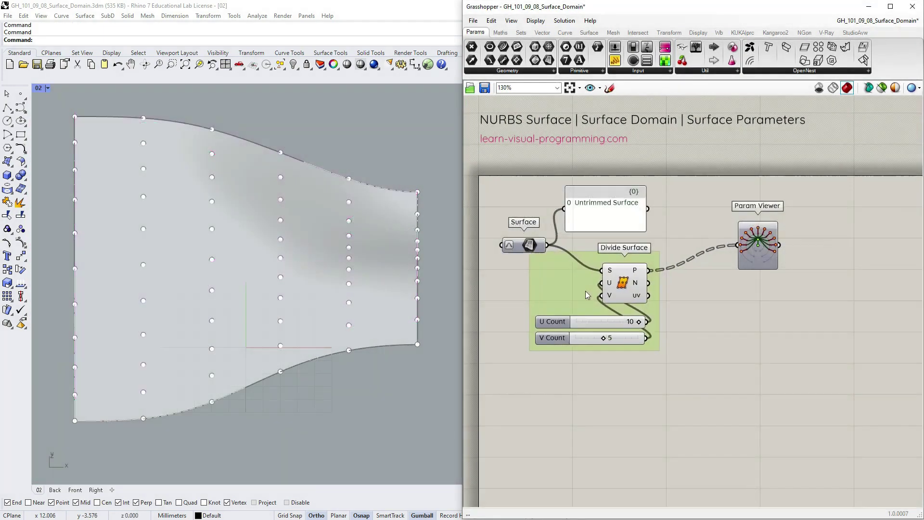
drag(588, 294, 564, 293)
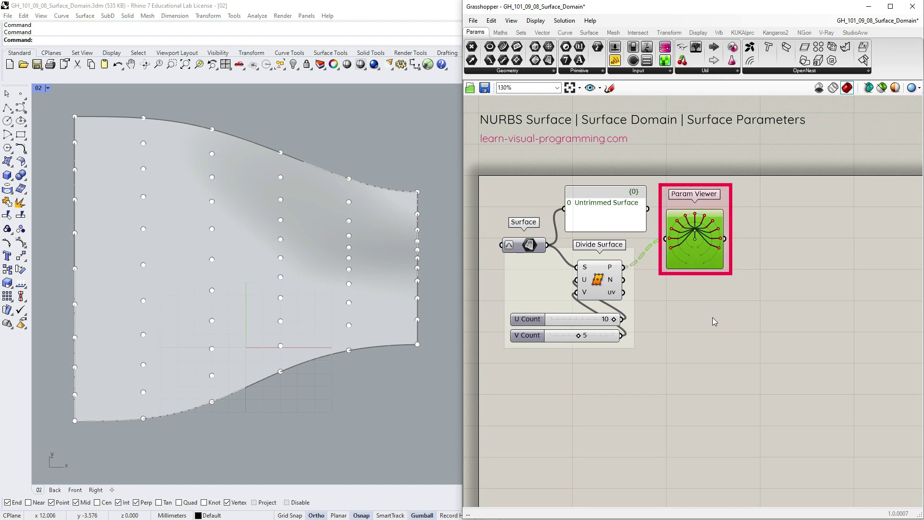
Join Divide Surface's points into a PolyLine and adjust the V Count
click(567, 33)
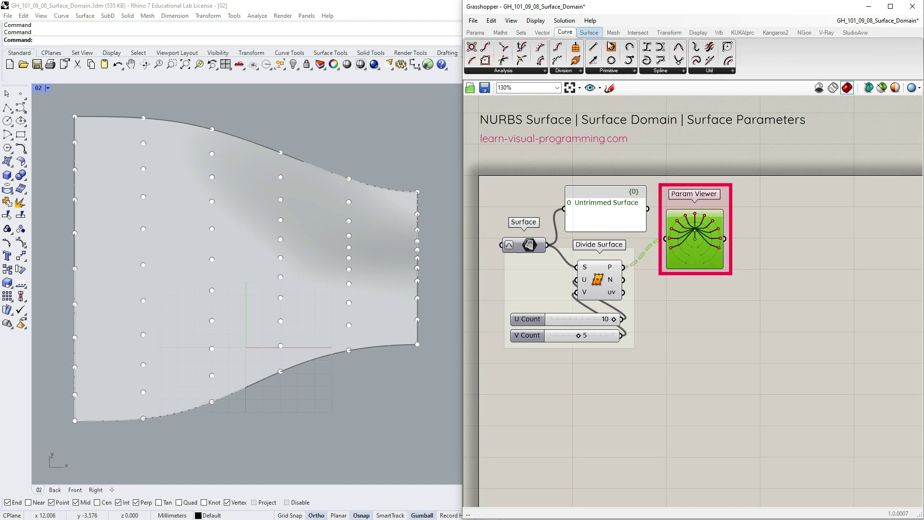
click(661, 61)
click(696, 309)
drag(624, 267, 673, 300)
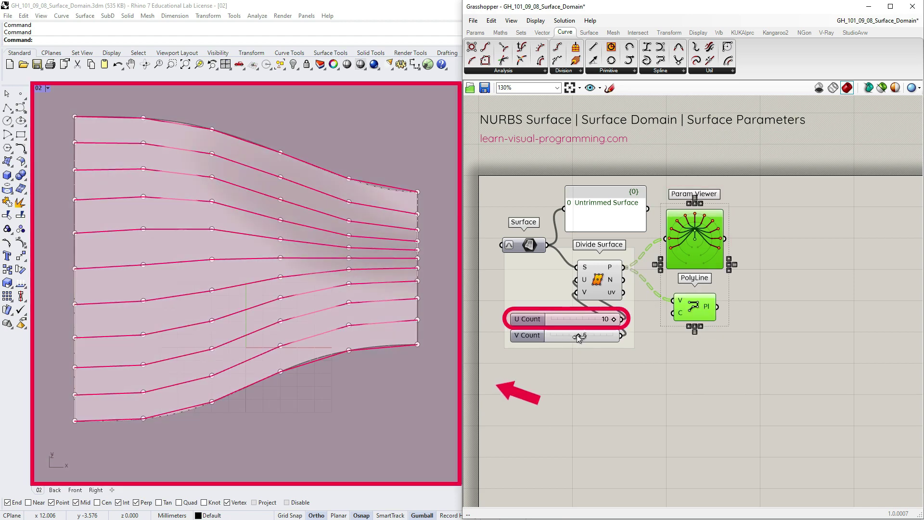
mouse_move(577, 335)
mouse_down()
mouse_move(565, 337)
mouse_move(637, 334)
mouse_move(579, 336)
mouse_up()
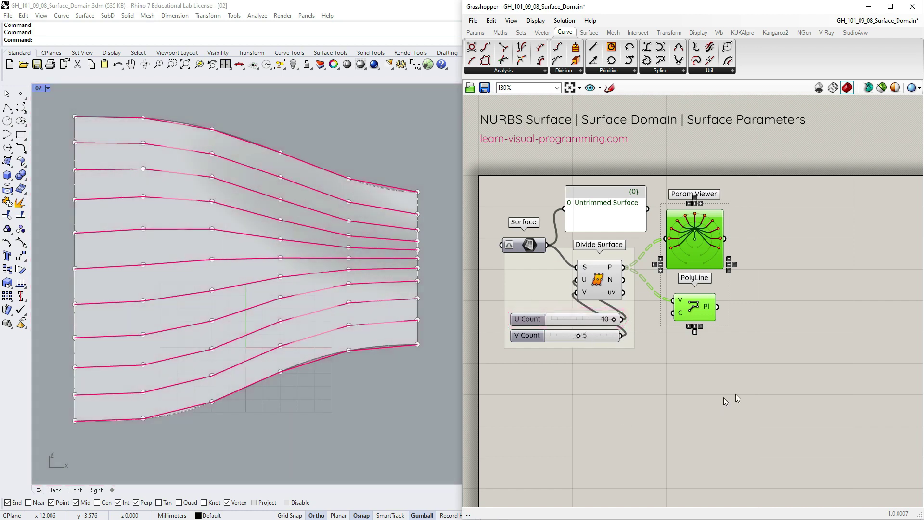
Swap the surface's UV with Dir SwapUV, then undo, redo and undo it again
click(145, 122)
text(Dir)
key(Return)
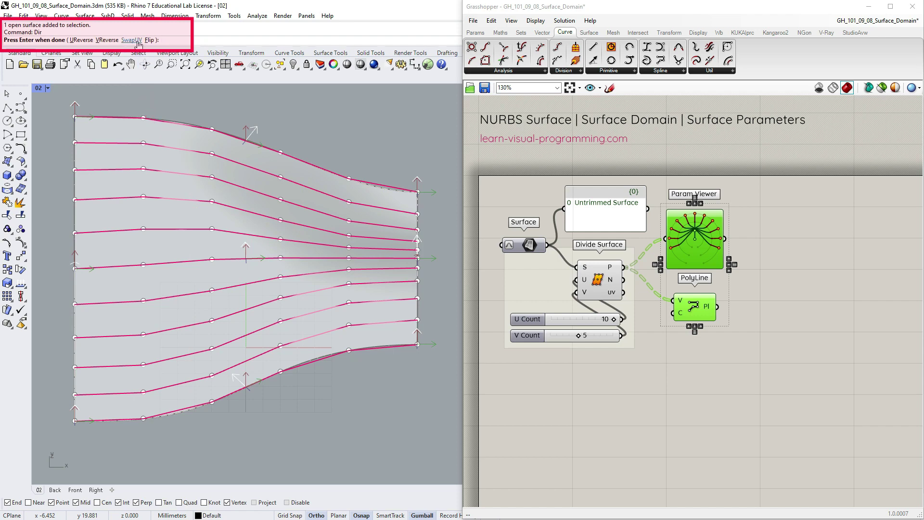
click(132, 40)
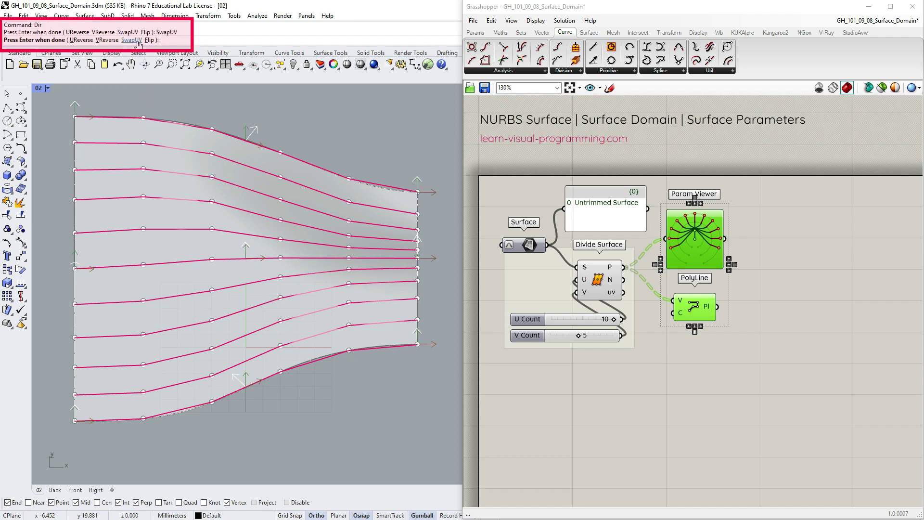
key(Return)
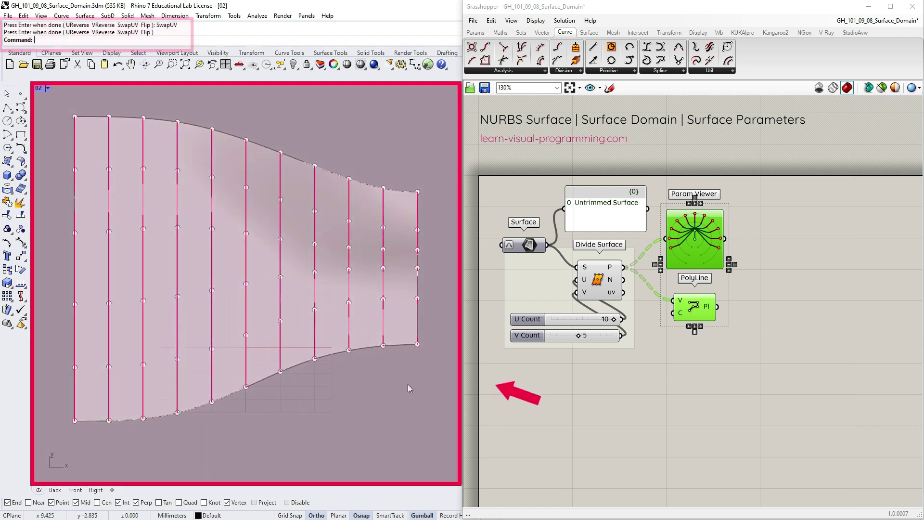
click(117, 65)
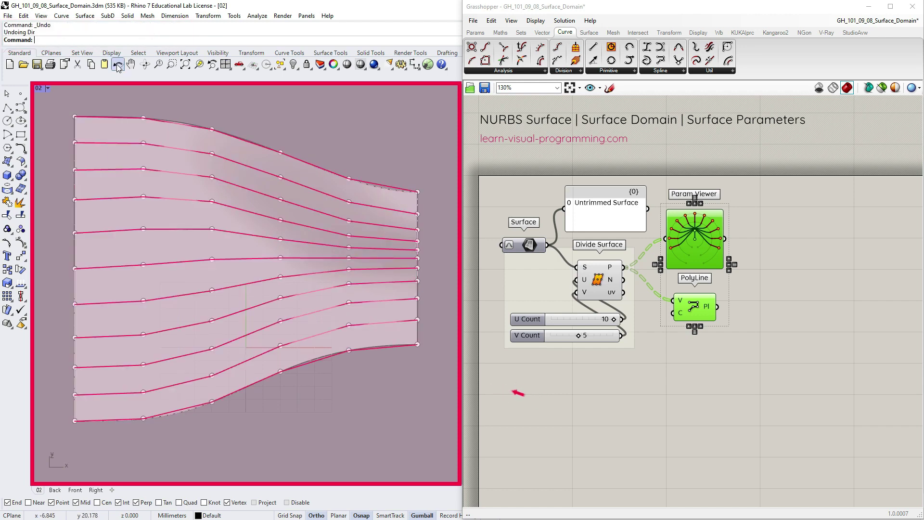
right_click(117, 65)
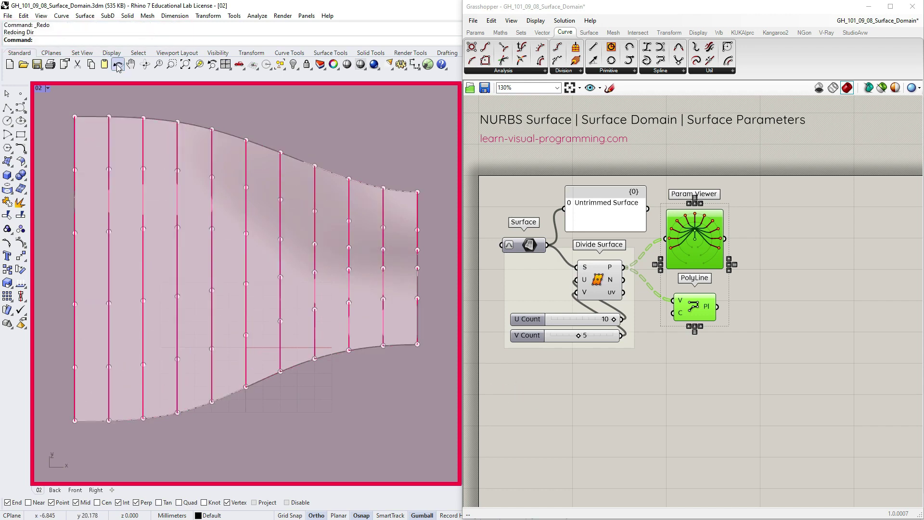
click(117, 64)
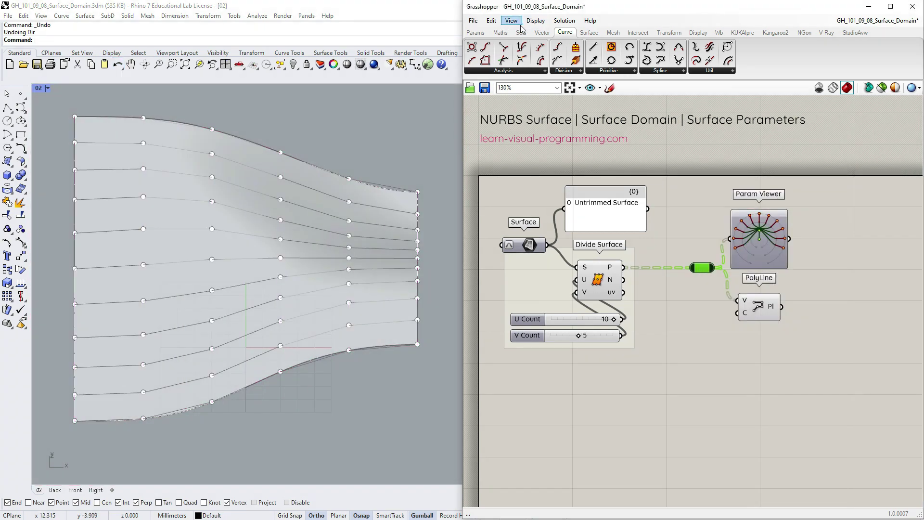
Insert a Flip Matrix between Divide Surface's points and the PolyLine to transpose the grid
click(521, 32)
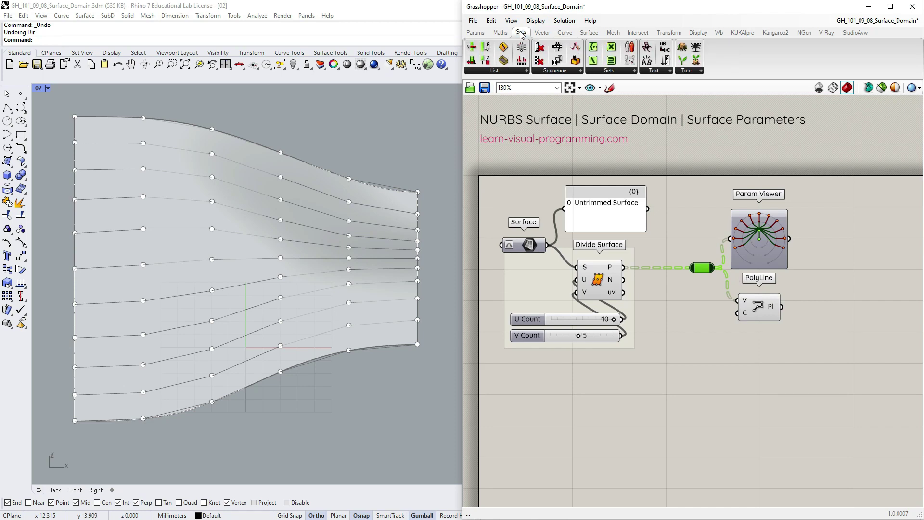
click(692, 75)
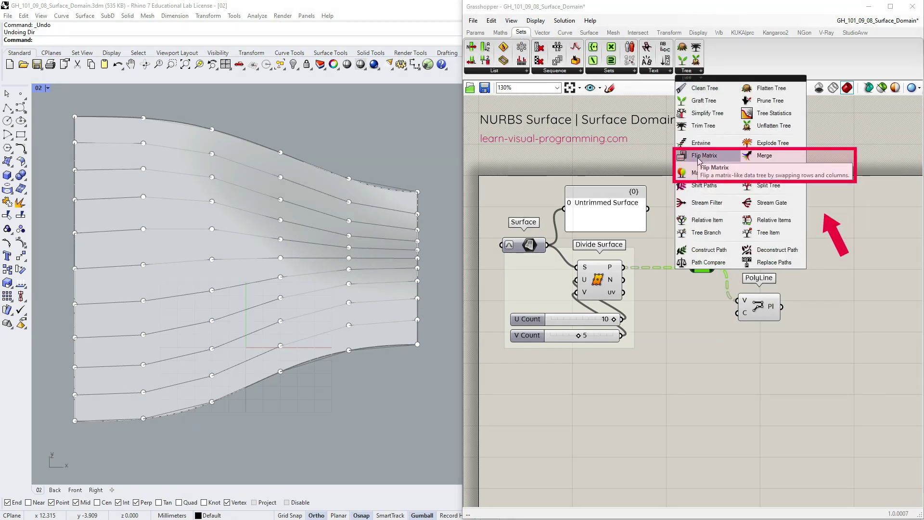
drag(695, 158, 672, 247)
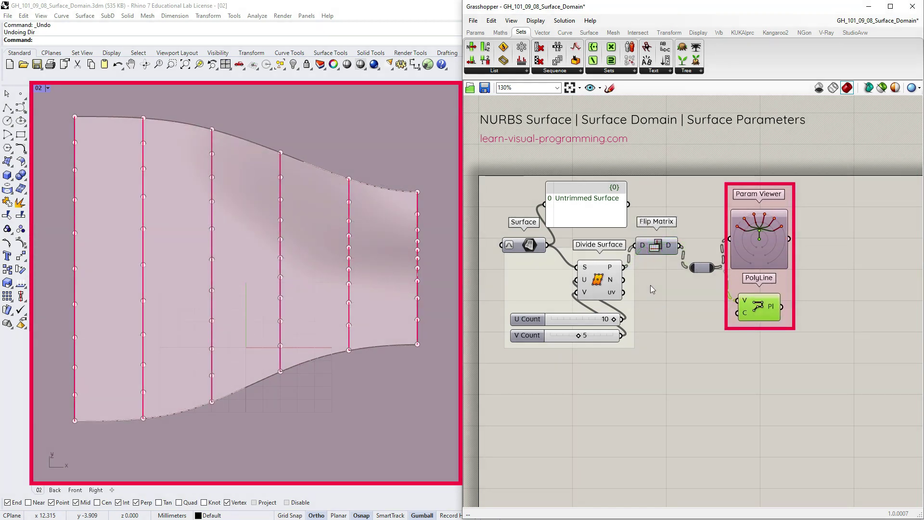
drag(624, 267, 690, 268)
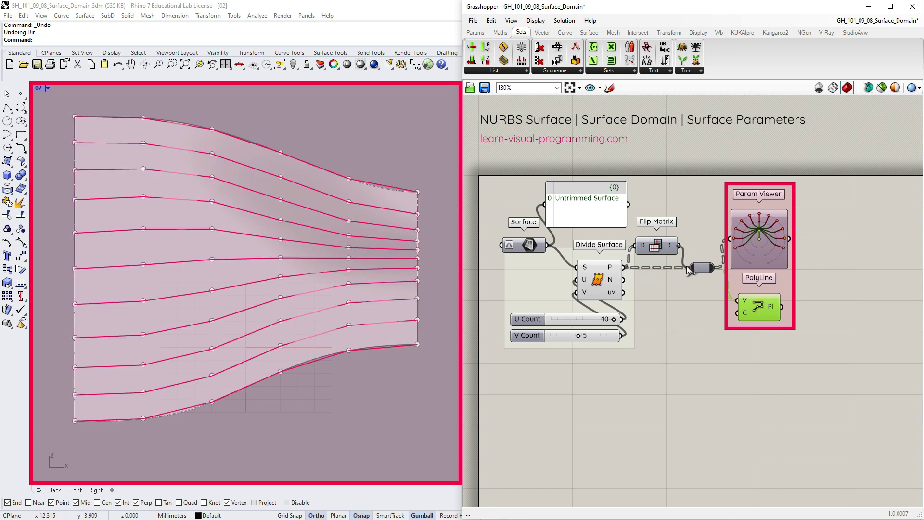
drag(681, 246, 690, 268)
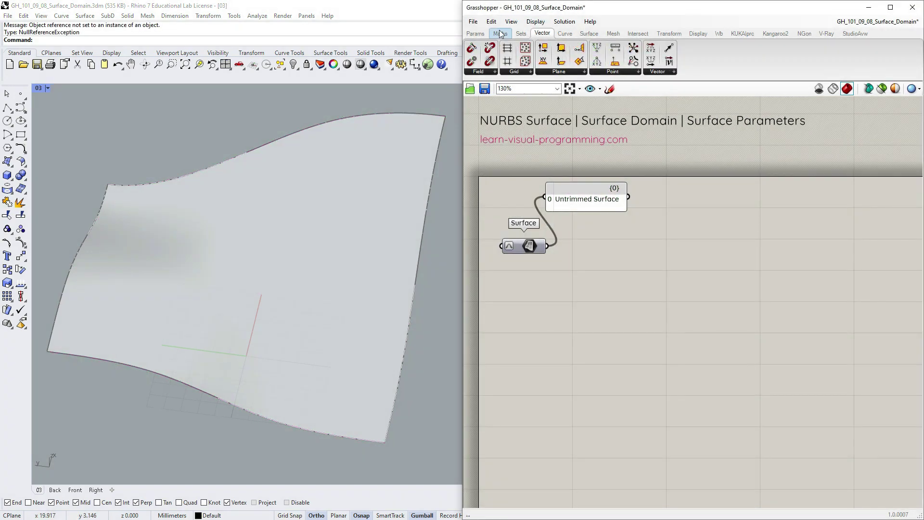
Place a Divide Domain² component from Maths > Domain
click(501, 34)
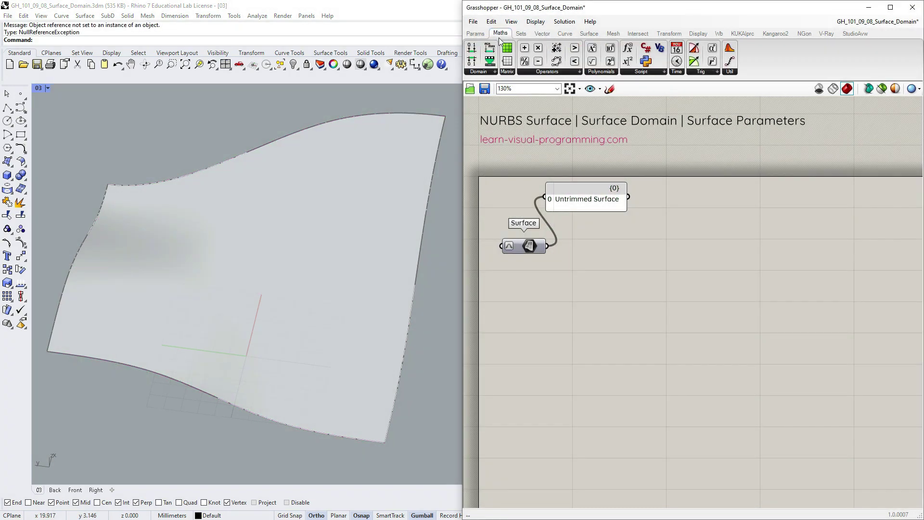
click(491, 72)
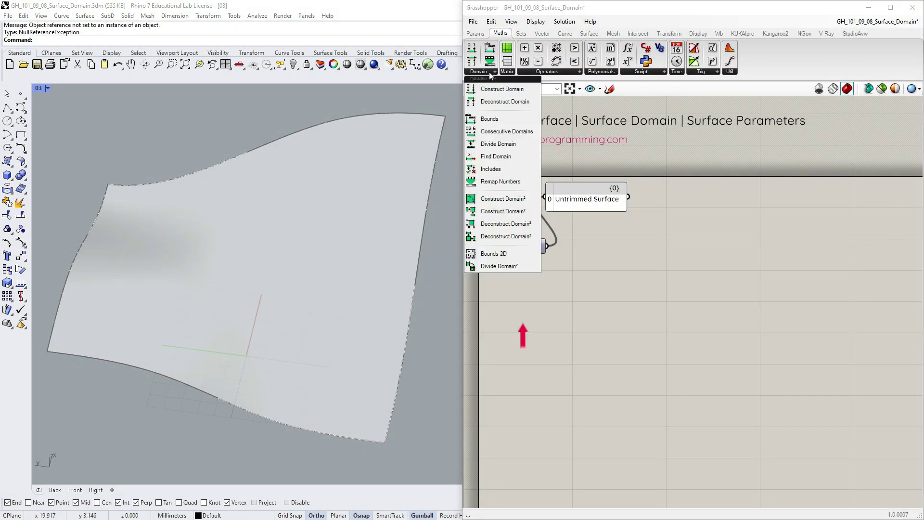
click(493, 267)
click(566, 298)
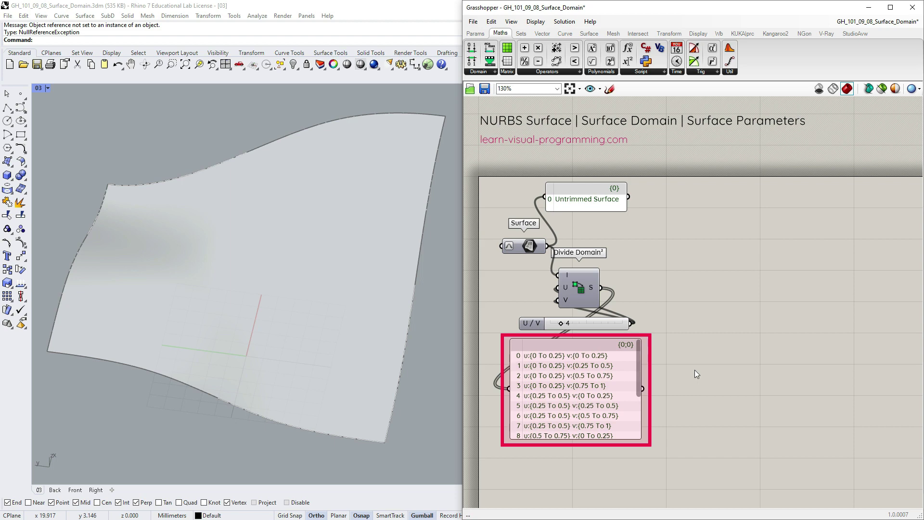
Add Isotrim, wire in the surface and divided domains, and step the patch index
click(587, 34)
click(698, 72)
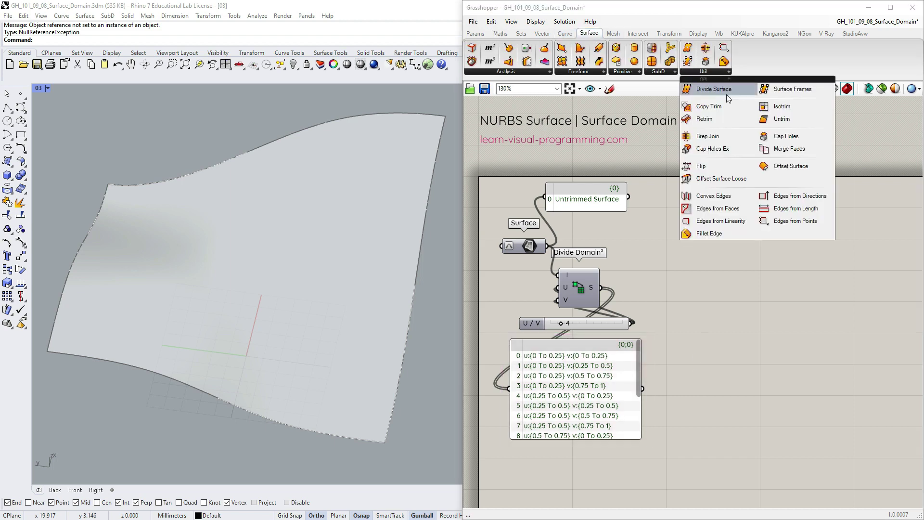
click(782, 107)
click(667, 270)
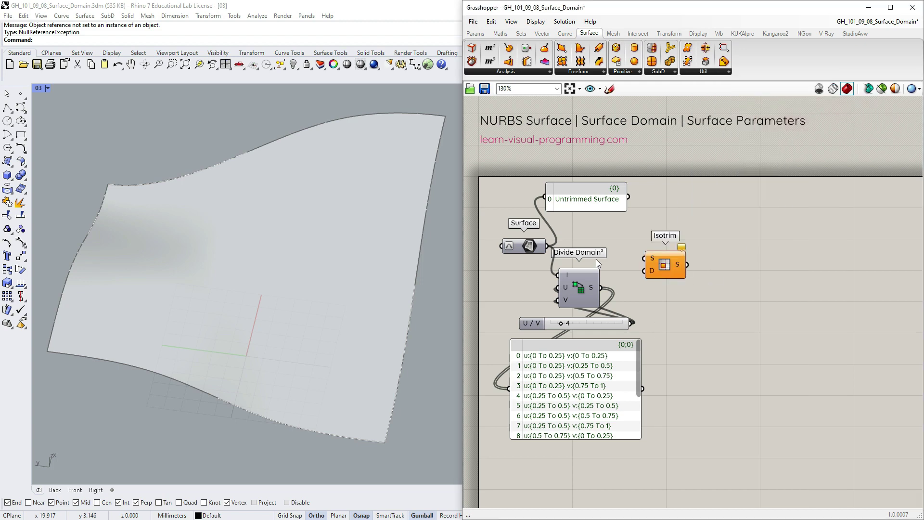
drag(547, 246, 663, 261)
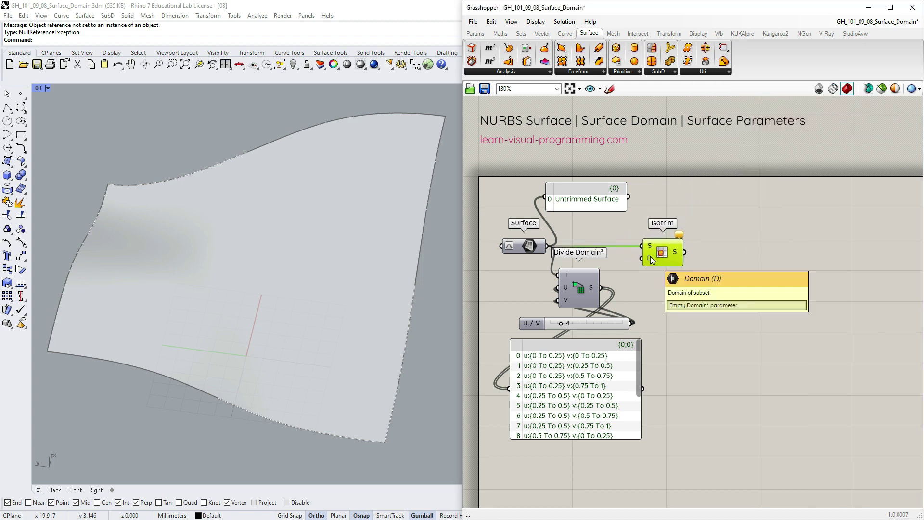
drag(601, 287, 643, 259)
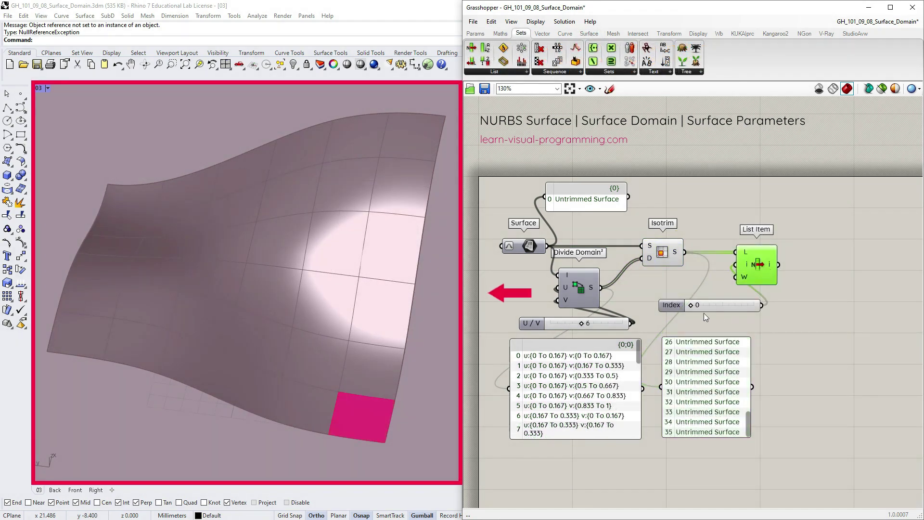
drag(692, 306, 756, 306)
Pick patch 35, then delete List Item and its Index slider
drag(817, 322, 735, 231)
key(Delete)
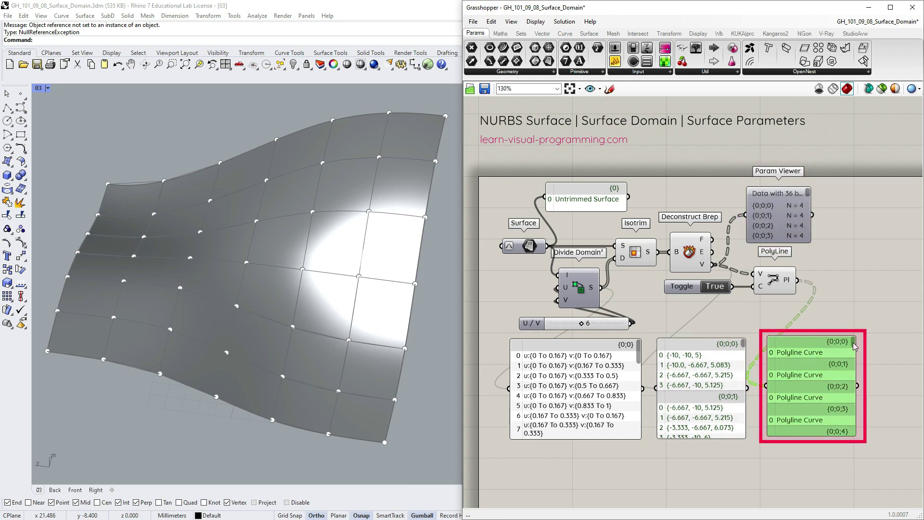
drag(855, 345, 852, 444)
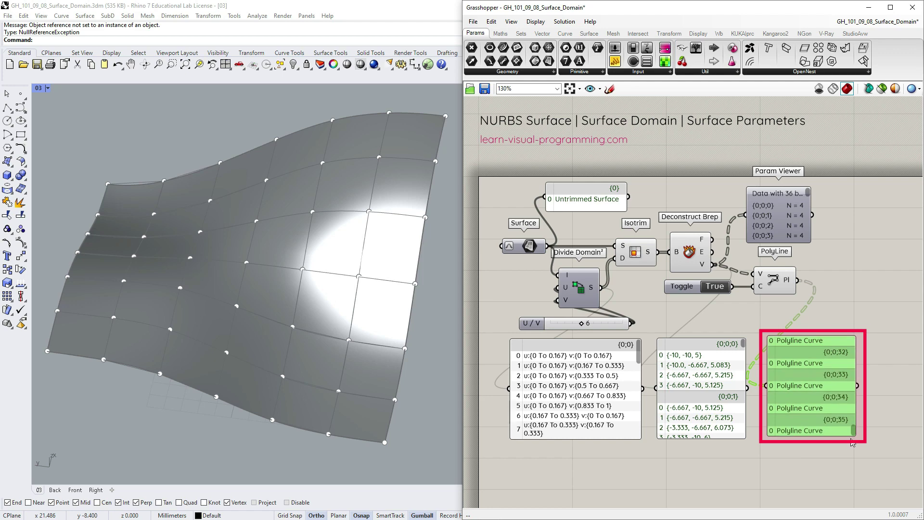
scroll(857, 426, up, 10)
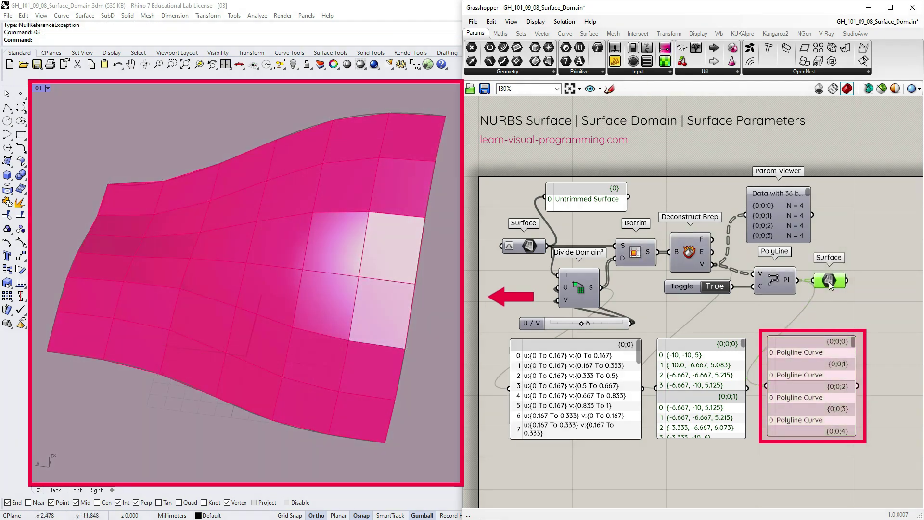
scroll(782, 249, down, 2)
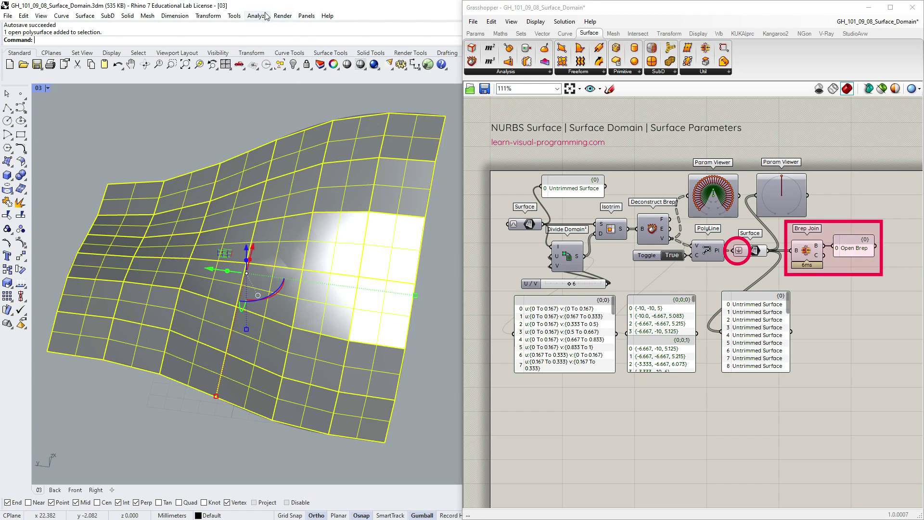
Run Rhino's Environment Map analysis and orbit to inspect the surface reflections
click(257, 16)
mouse_move(270, 45)
click(383, 67)
mouse_move(433, 307)
right_down()
mouse_move(330, 264)
mouse_move(335, 330)
mouse_move(353, 255)
mouse_move(265, 198)
mouse_move(344, 269)
mouse_move(371, 314)
mouse_move(140, 318)
right_up()
key(Escape)
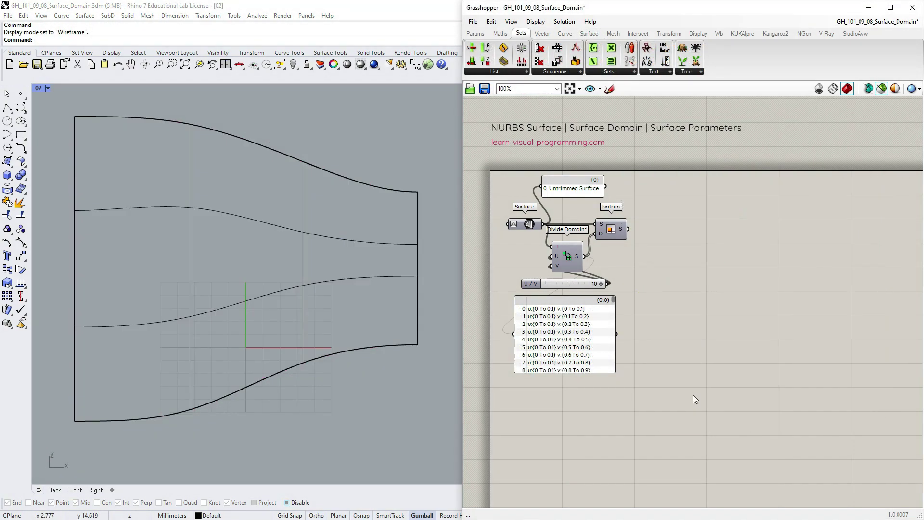
Add a Construct Domain² component and connect it to Isotrim's domain input
scroll(536, 185, up, 2)
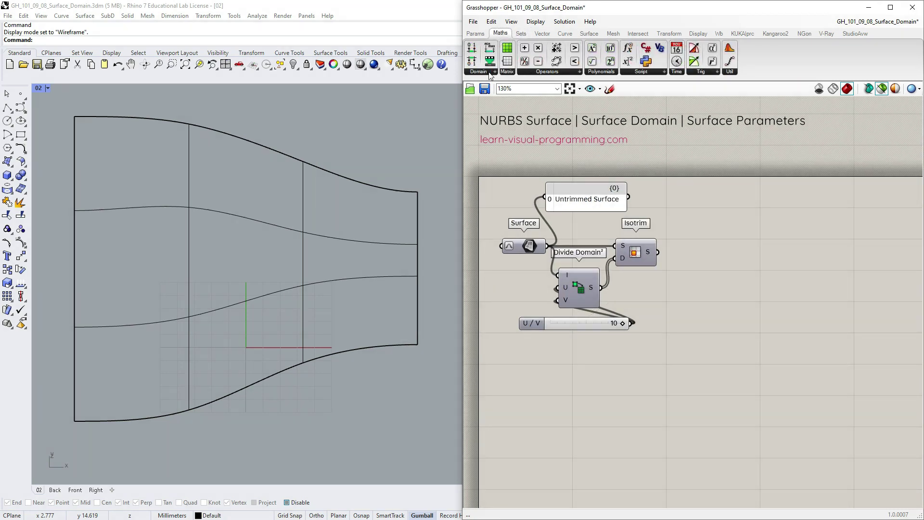
click(500, 34)
click(478, 71)
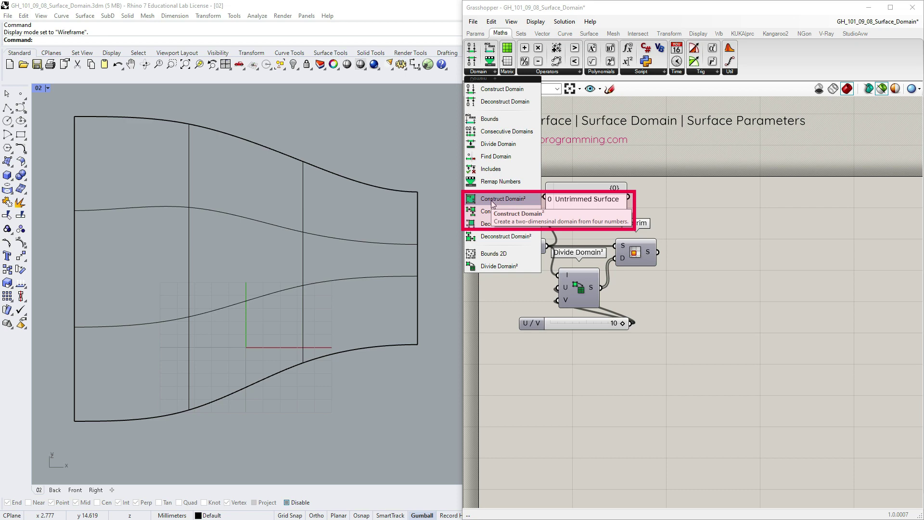
drag(493, 204, 660, 381)
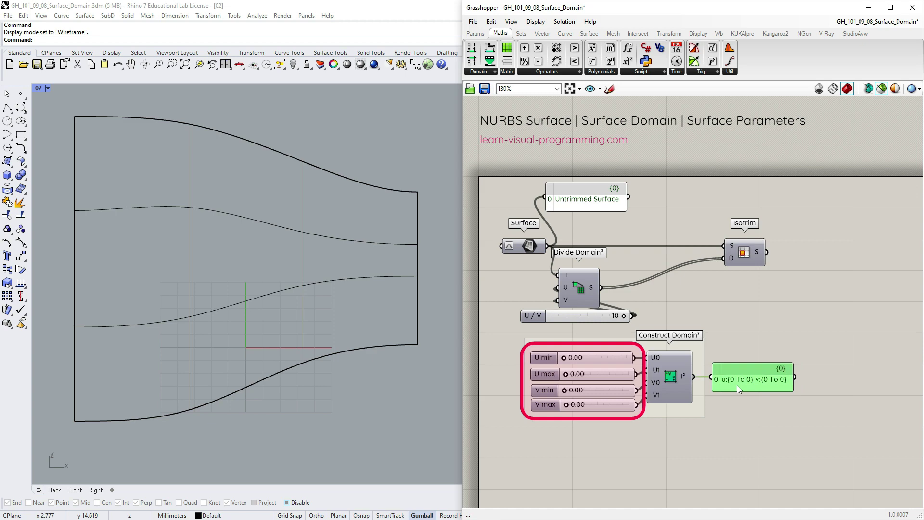
drag(695, 375, 725, 259)
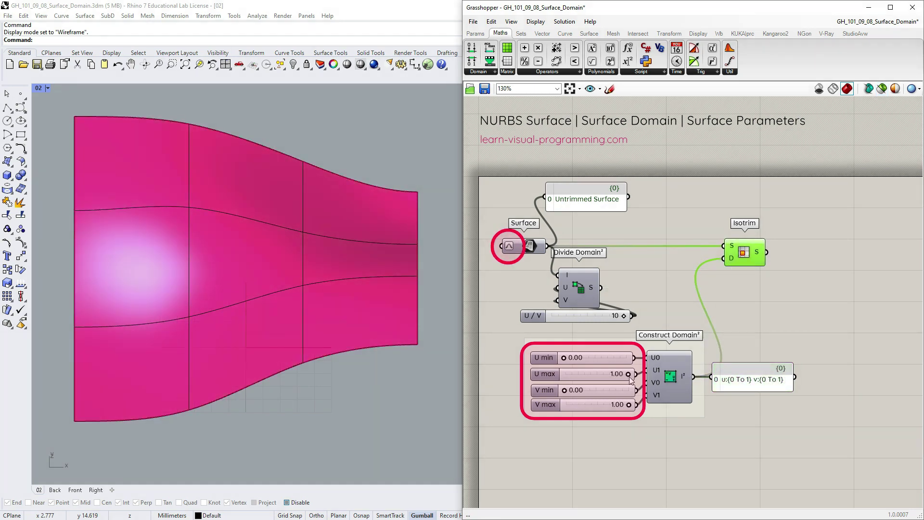
Set the domain sliders to U 0.28–0.70 and V 0.31–0.61
drag(628, 374, 600, 374)
drag(628, 404, 605, 404)
drag(569, 359, 581, 357)
drag(565, 390, 611, 403)
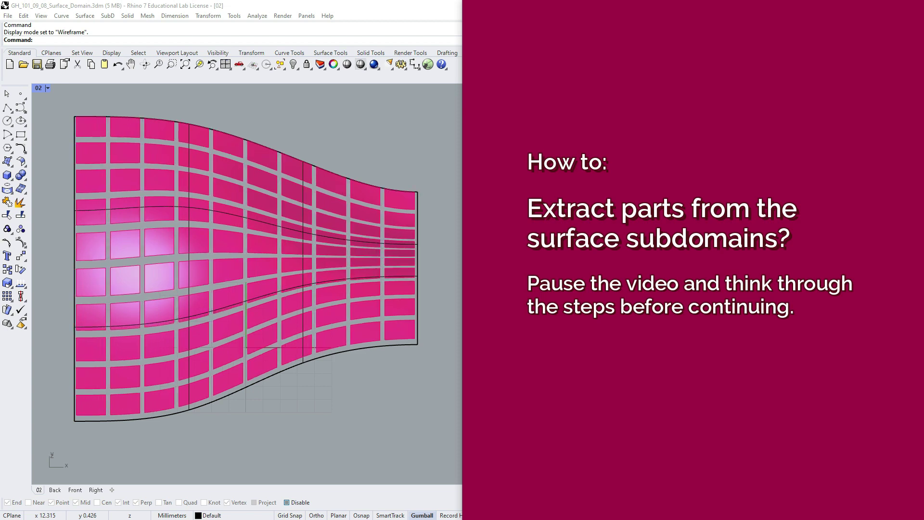
Hide the pink trimmed surface and feed subdivided domains into a duplicated Isotrim
click(371, 276)
key(ctrl+h)
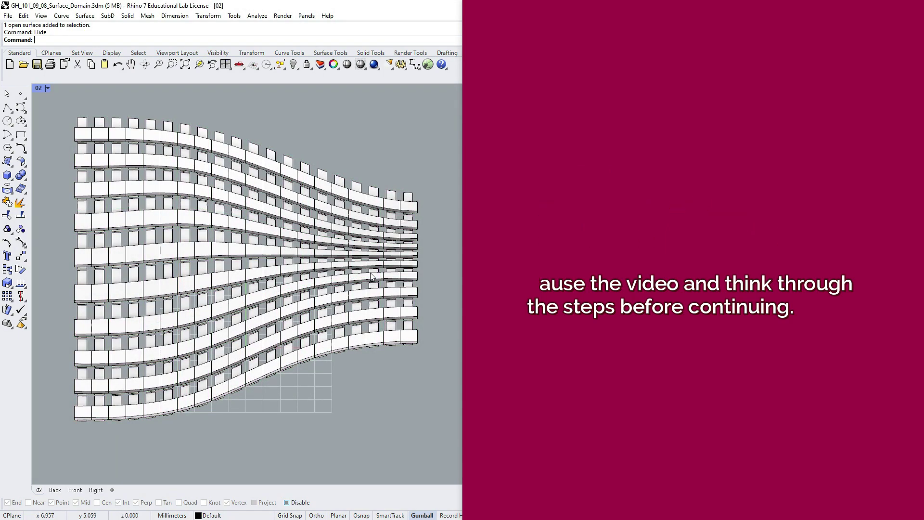
drag(691, 257, 740, 316)
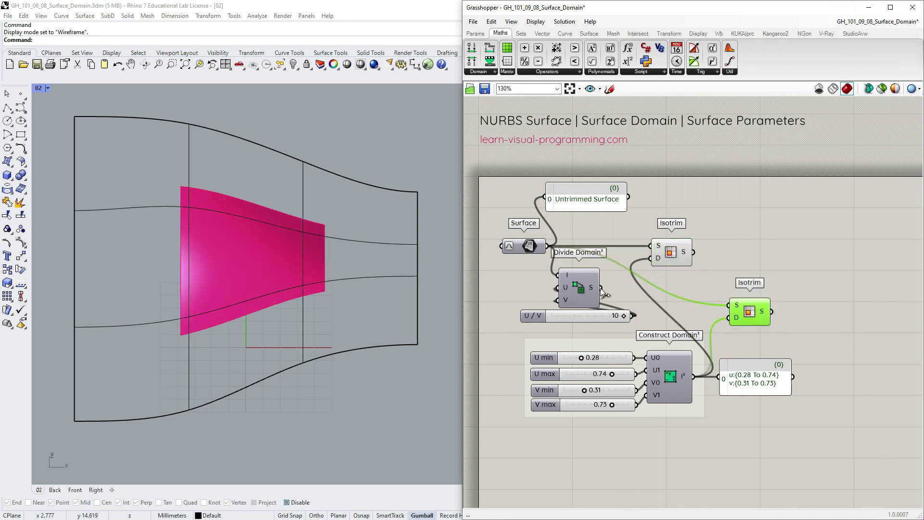
drag(601, 287, 729, 303)
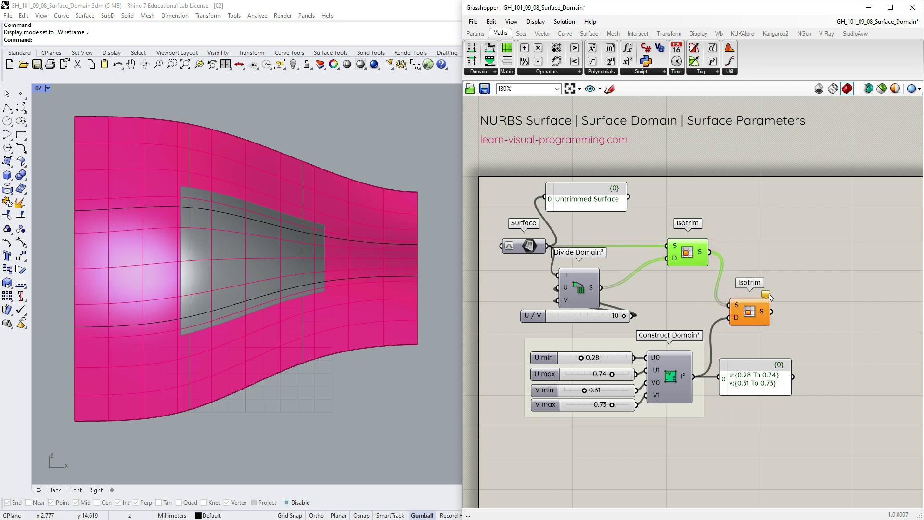
Reparameterize the patch surfaces to 0 To 1 and remove the domain list panel
mouse_move(768, 296)
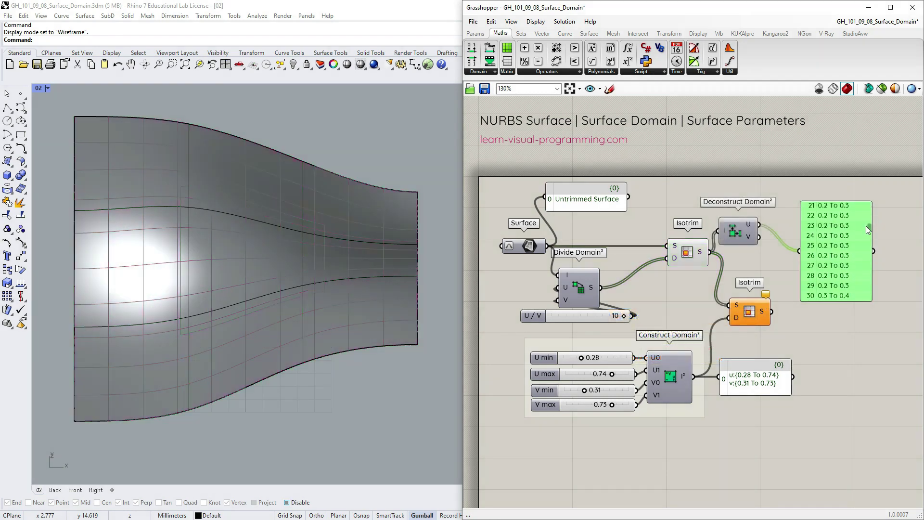
mouse_move(866, 226)
mouse_down()
mouse_move(862, 299)
mouse_move(871, 224)
mouse_up()
right_click(701, 252)
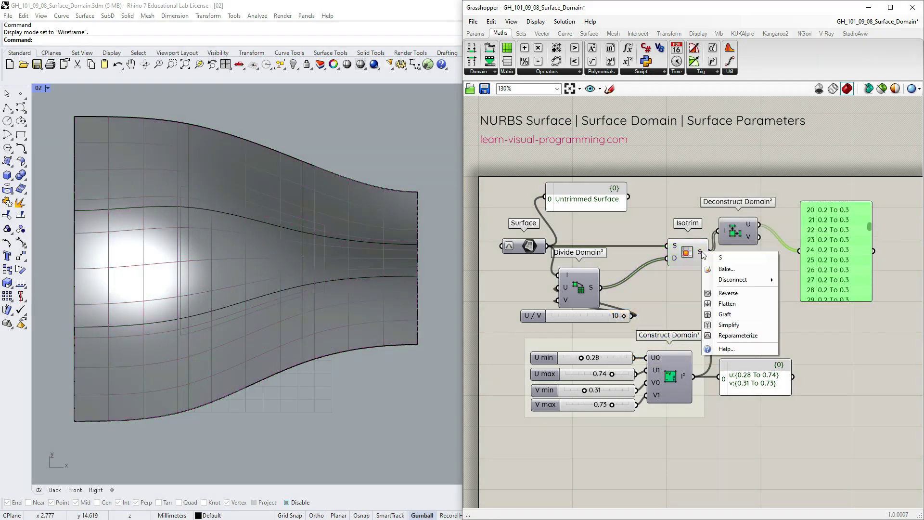
click(716, 335)
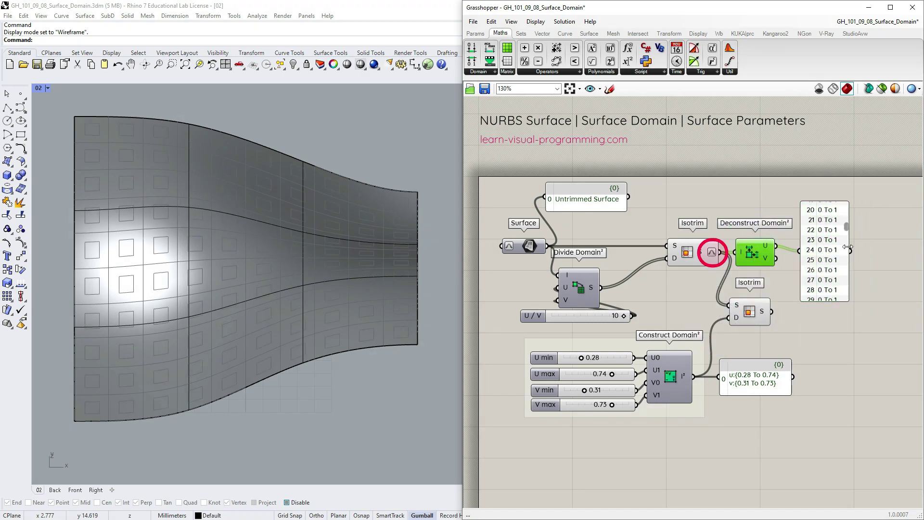
click(848, 248)
key(Delete)
drag(750, 312, 754, 311)
middle_click(687, 252)
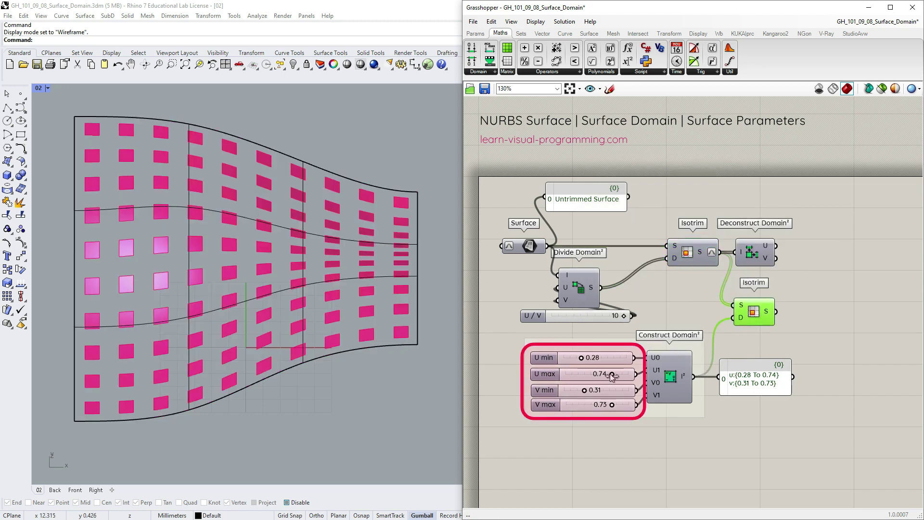
Set the sub-panel domain to U 0.03–1.00 and V 0.05–0.91
drag(612, 374, 556, 389)
drag(612, 404, 621, 405)
drag(565, 390, 568, 390)
drag(581, 358, 566, 360)
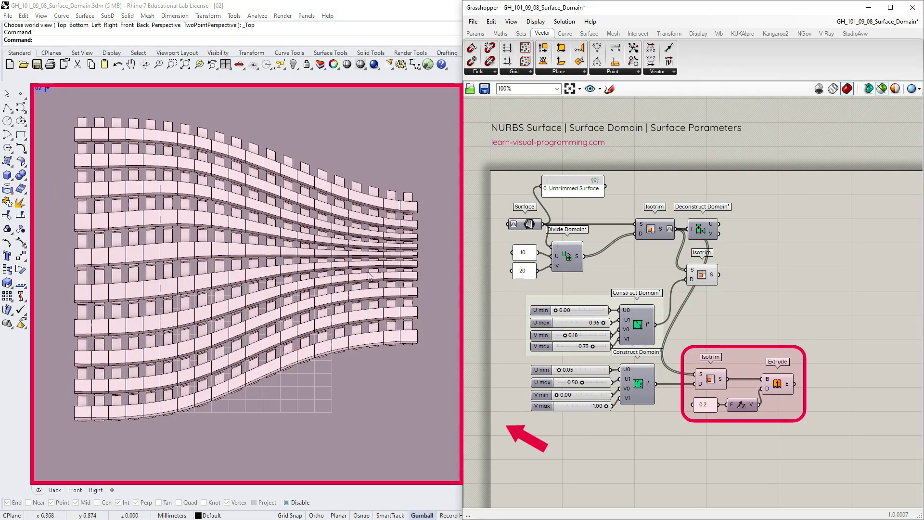
right_drag(371, 277, 220, 263)
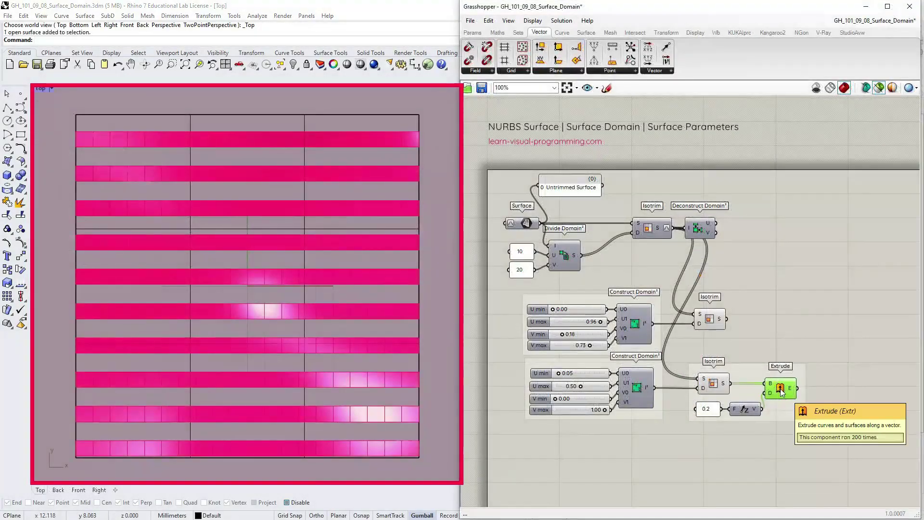
Disable the Extrude component and turn on the base surface's control points
middle_click(780, 390)
click(823, 393)
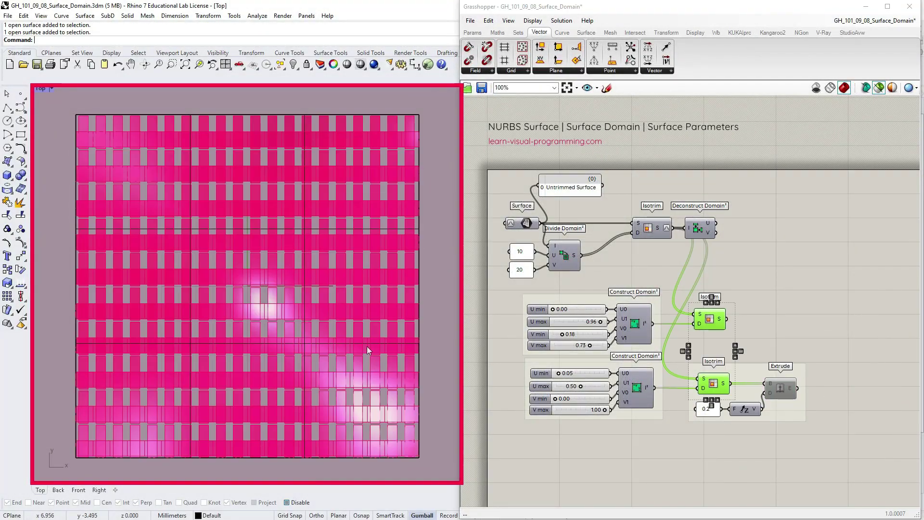
click(367, 345)
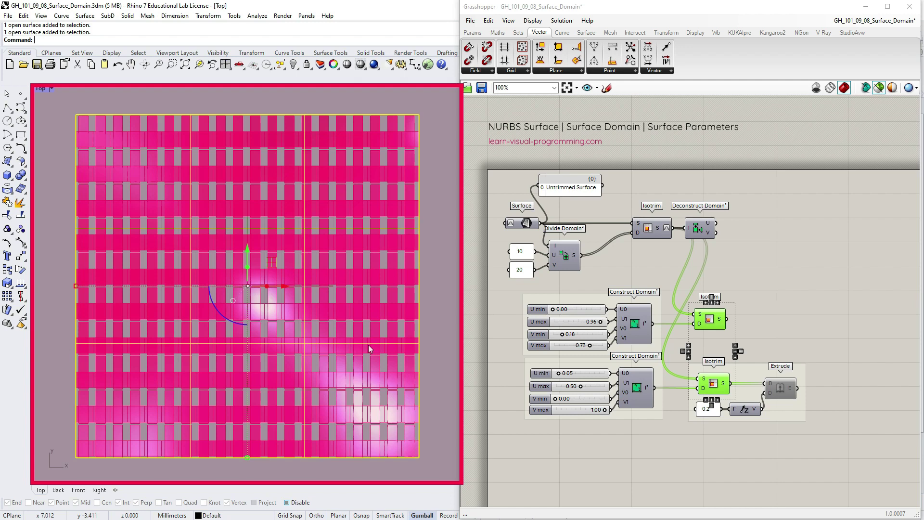
click(21, 244)
Select a group of control points and drag them down to bend the surface
drag(162, 219, 337, 366)
drag(247, 250, 437, 285)
click(190, 217)
drag(253, 201, 253, 391)
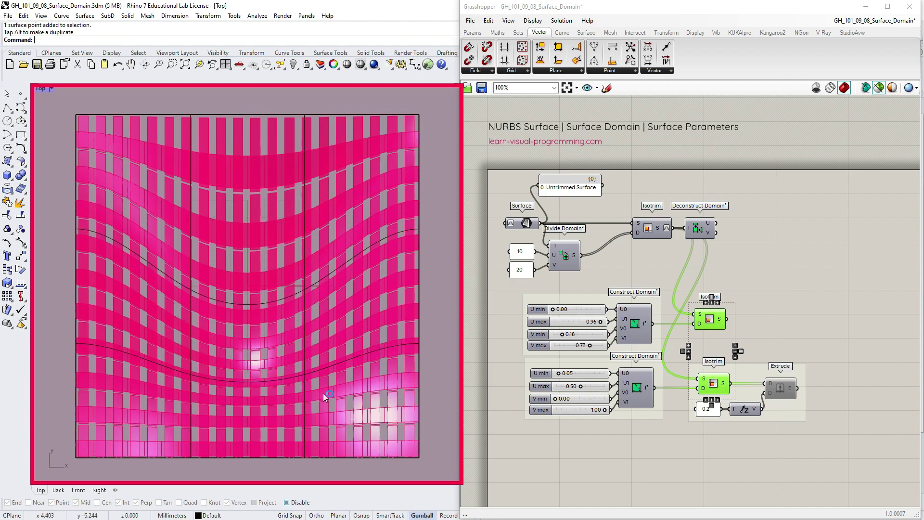
ctrl+shift+right_drag(253, 391, 295, 272)
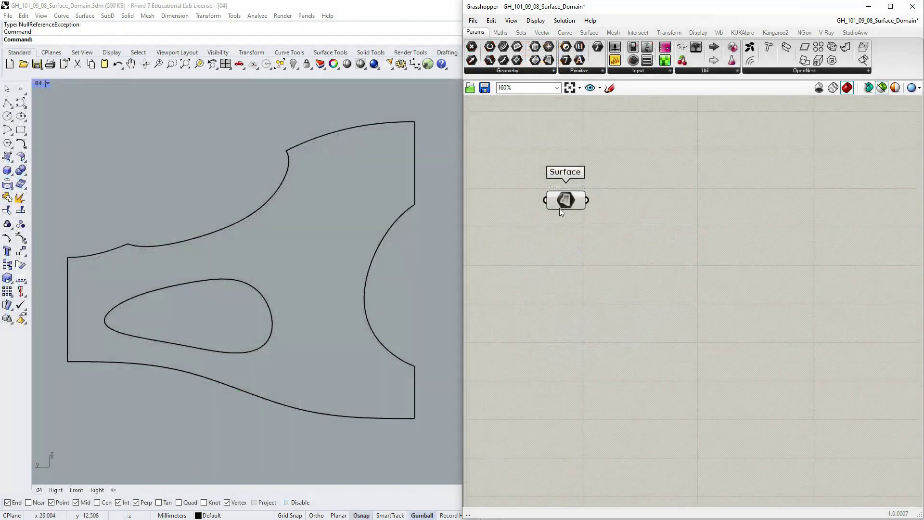
Select the Surface parameter to preview the referenced trimmed surface shaded
click(573, 203)
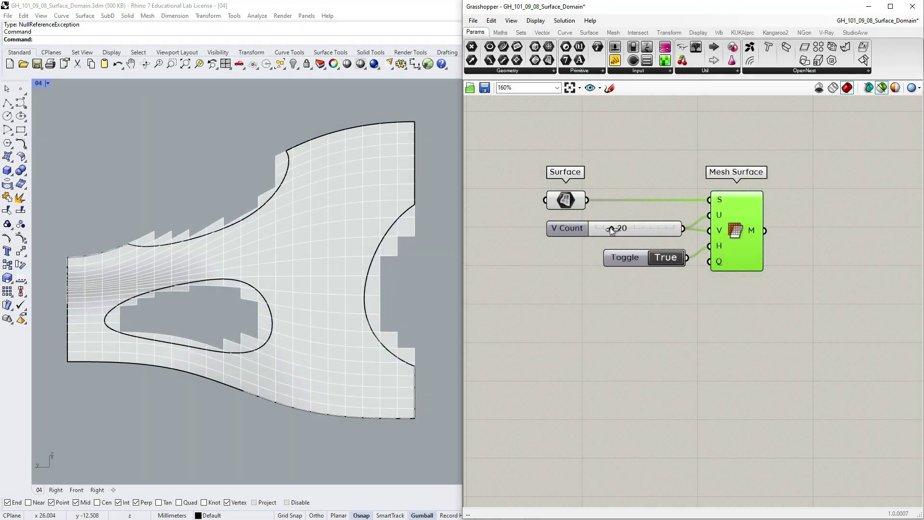
Mesh the trimmed surface at V Count 27, toggle its option, and TriRemesh at length 1.02
mouse_move(611, 227)
mouse_down()
mouse_move(651, 227)
mouse_move(615, 232)
mouse_up()
double_click(667, 260)
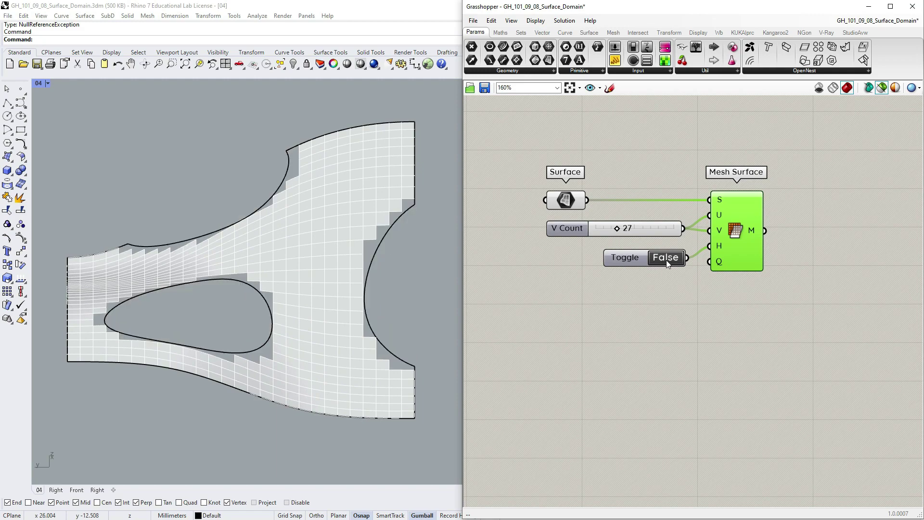
double_click(664, 258)
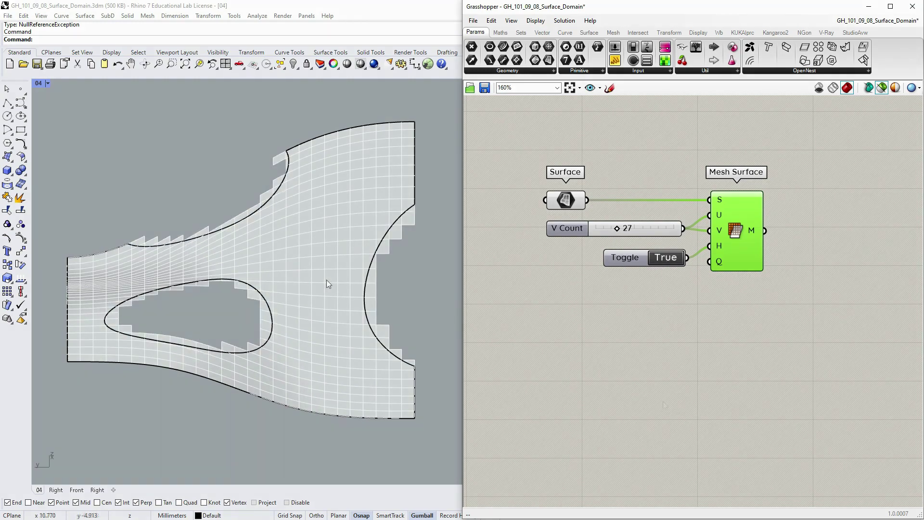
scroll(310, 231, up, 2)
double_click(660, 259)
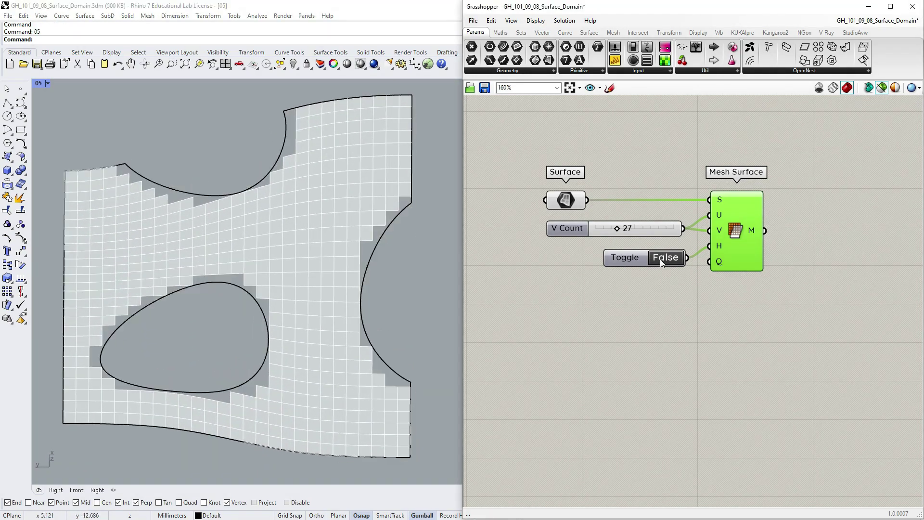
double_click(660, 259)
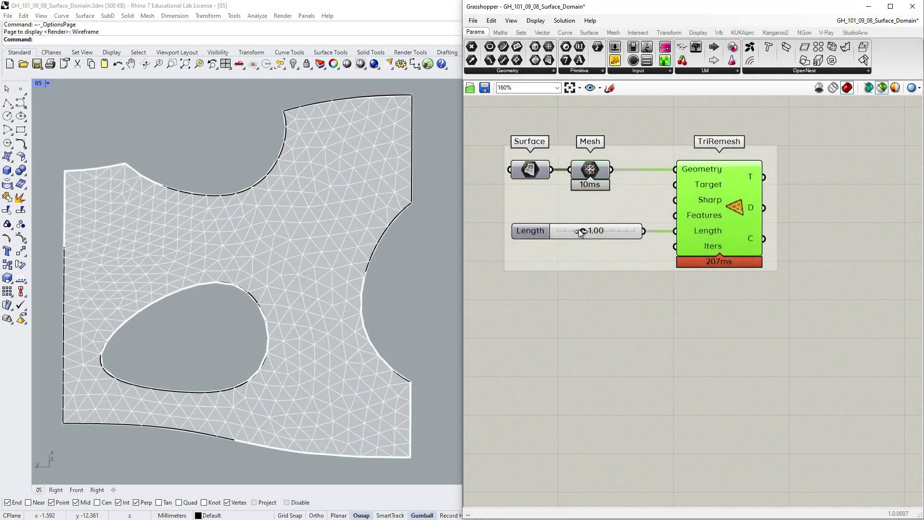
drag(598, 230, 644, 230)
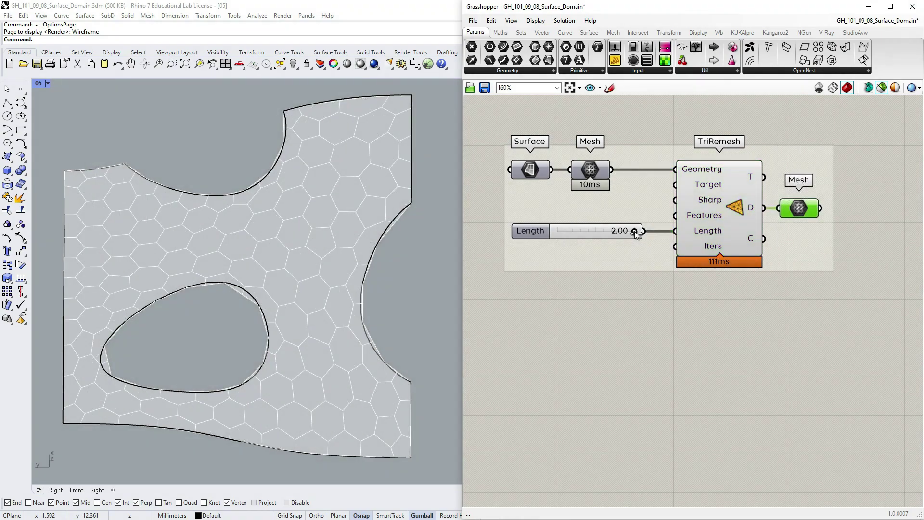
drag(636, 232, 584, 231)
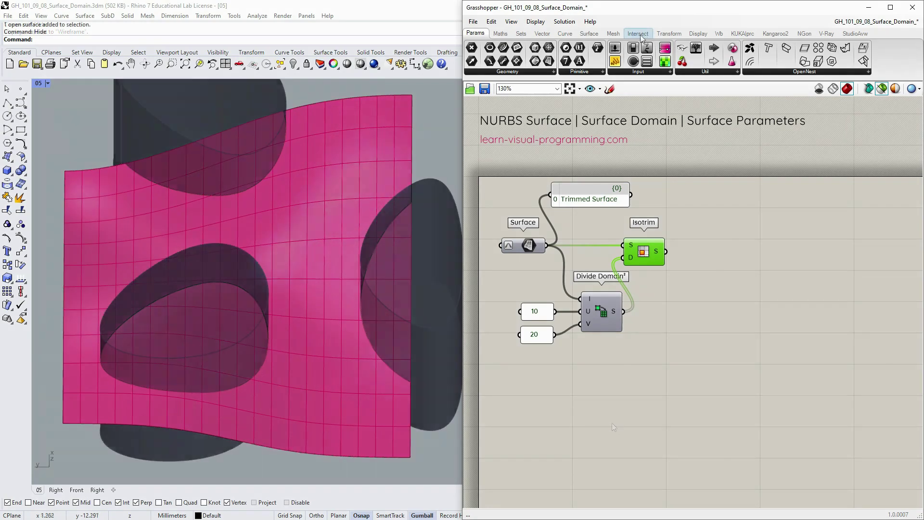
Place a Trim Solid component and view the model from above in wireframe
click(638, 33)
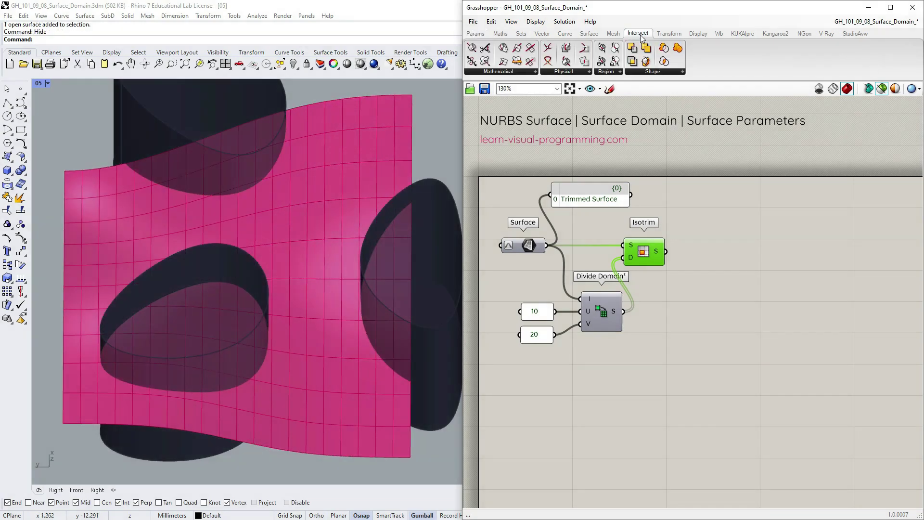
click(661, 73)
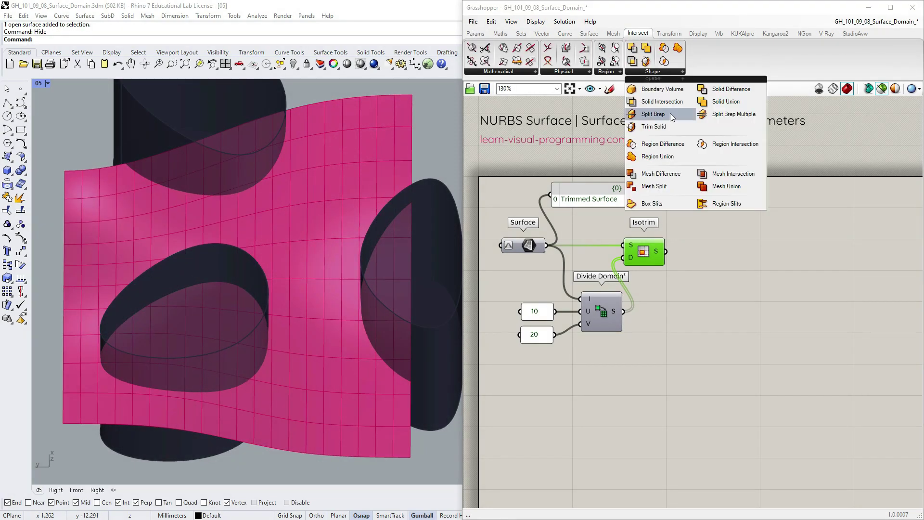
click(648, 126)
click(723, 248)
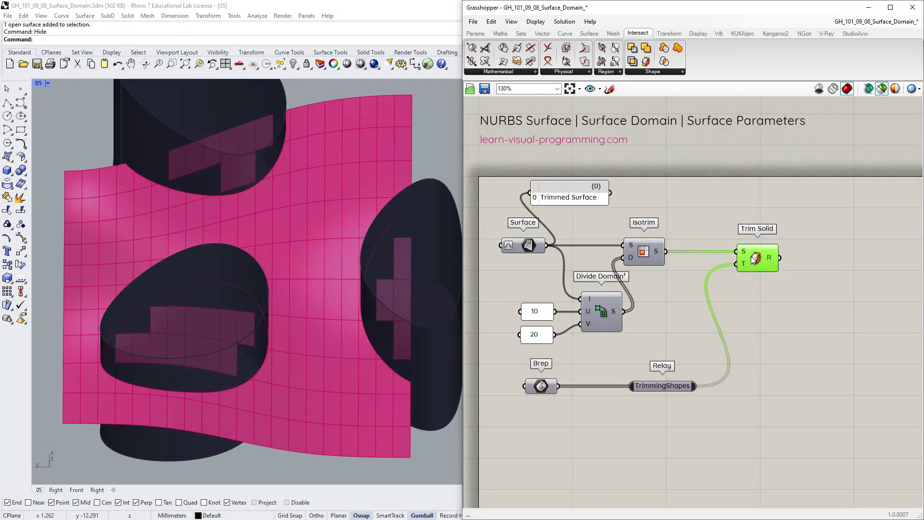
right_drag(322, 289, 285, 274)
key(ctrl+alt+w)
mouse_move(657, 253)
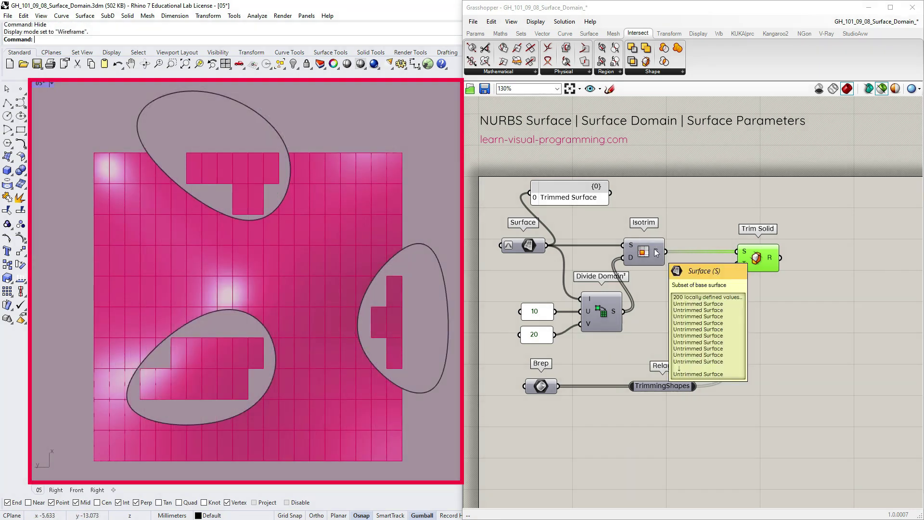
Insert Brep Join between Isotrim and Trim Solid, then feed the result into Deconstruct Brep
click(589, 33)
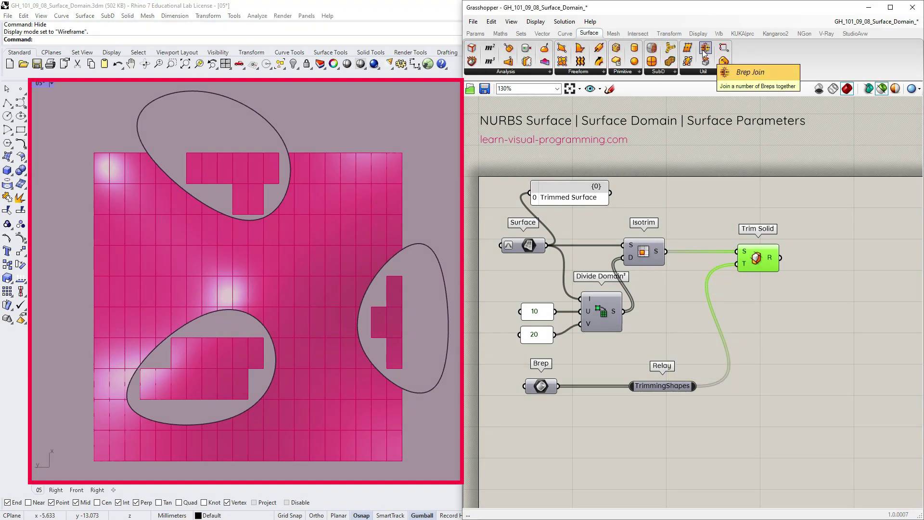
drag(706, 52, 695, 250)
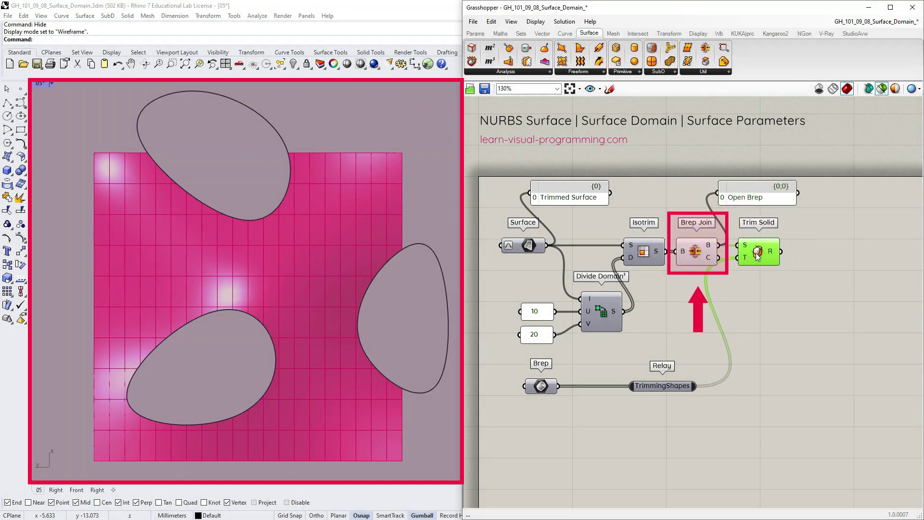
drag(758, 256, 753, 255)
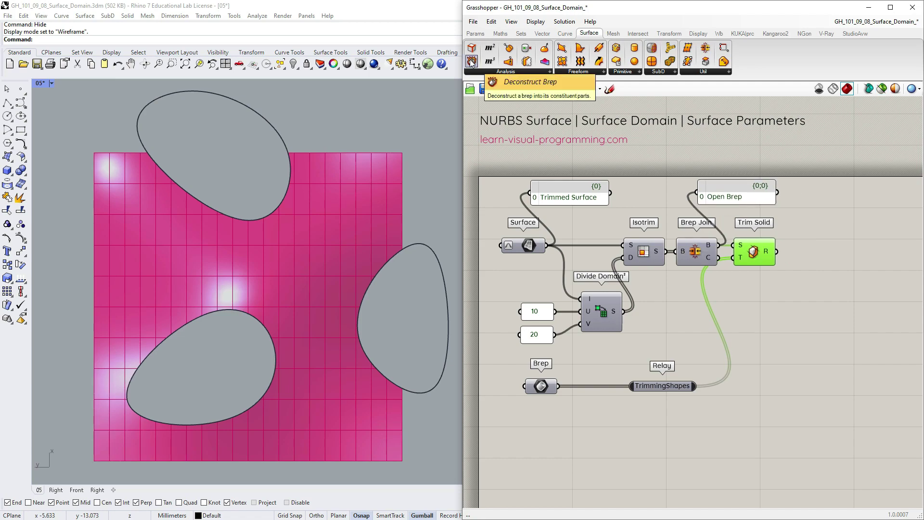
drag(472, 62, 778, 250)
right_drag(298, 308, 404, 309)
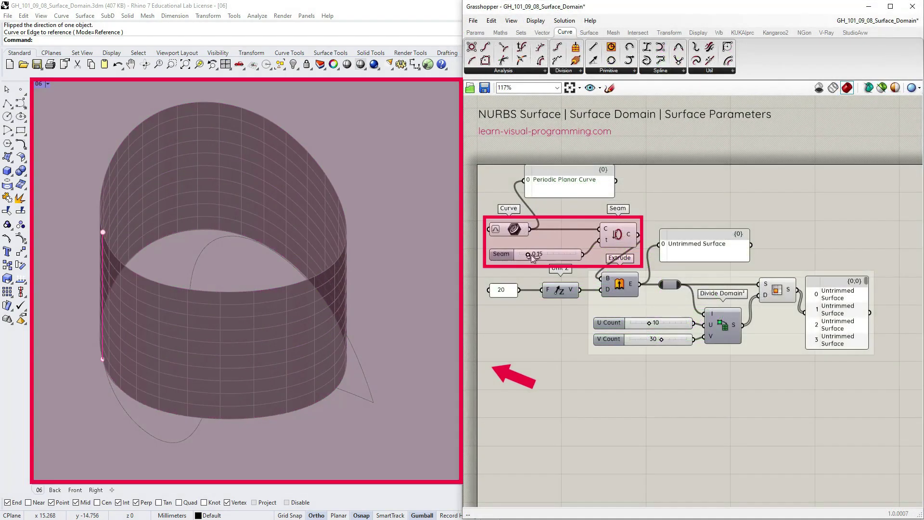
Move the seam around the closed extrusion and adjust the second face's V count
drag(531, 256, 587, 259)
click(777, 290)
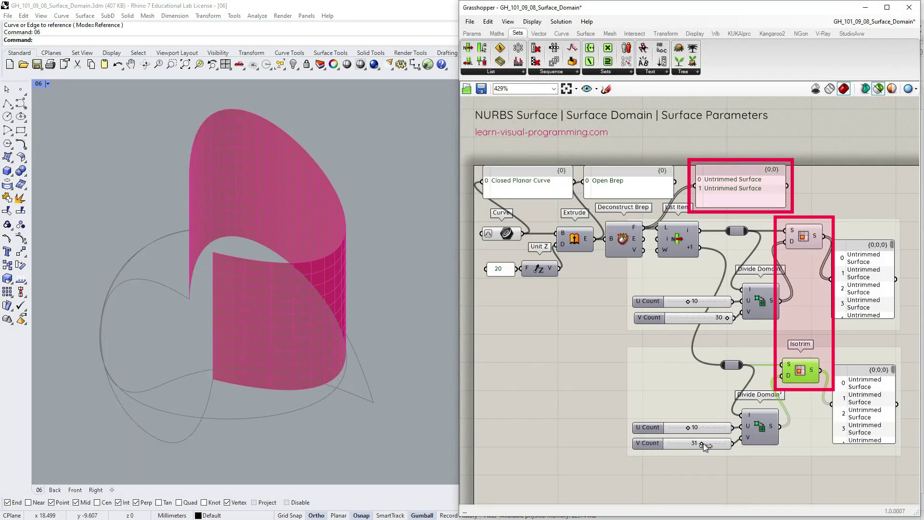
drag(704, 446, 717, 443)
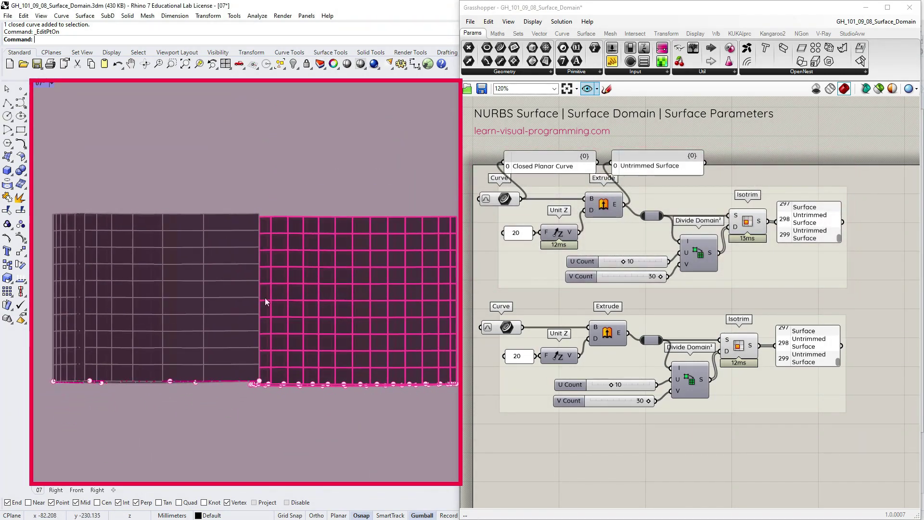
Lower the upper wall's V Count slider from 30 to 15 and orbit to compare both walls
right_drag(265, 302, 331, 391)
drag(660, 276, 628, 279)
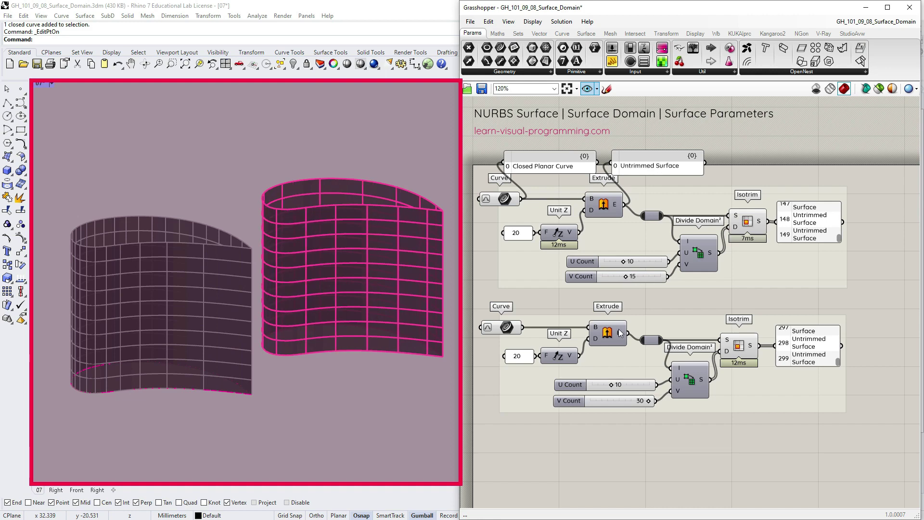
drag(648, 400, 614, 403)
right_drag(247, 413, 348, 400)
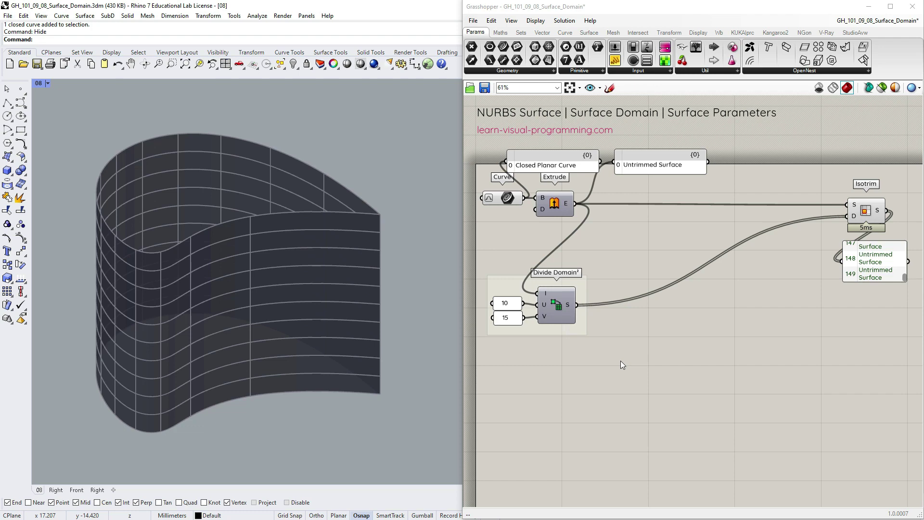
Add a Deconstruct Domain² component from Maths > Domain
click(501, 32)
click(489, 72)
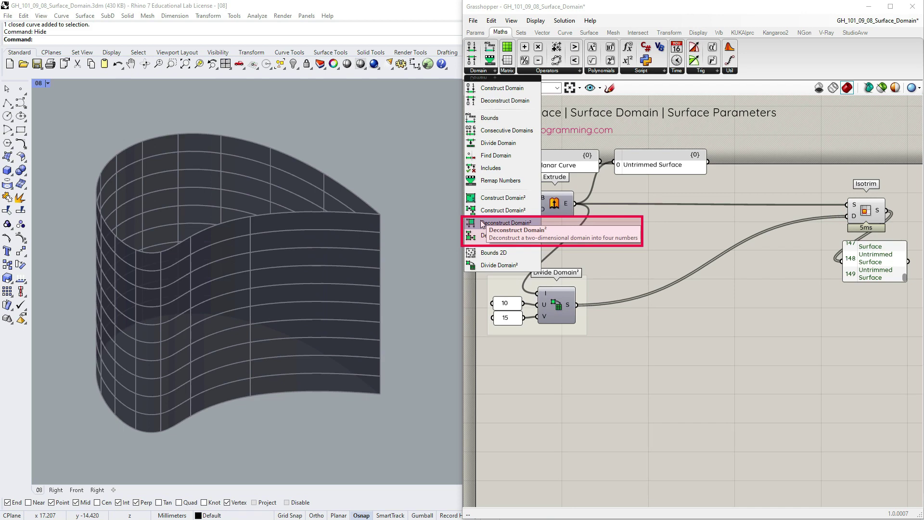
click(483, 224)
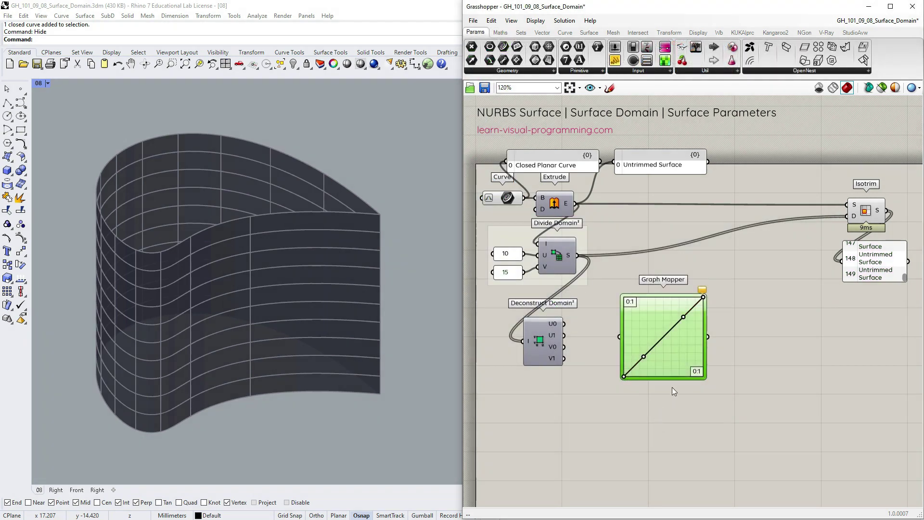
Add an Entwine fed by V0 and V1, and bend the Graph Mapper into a curve
mouse_move(683, 317)
mouse_down()
mouse_move(666, 307)
mouse_move(668, 323)
mouse_up()
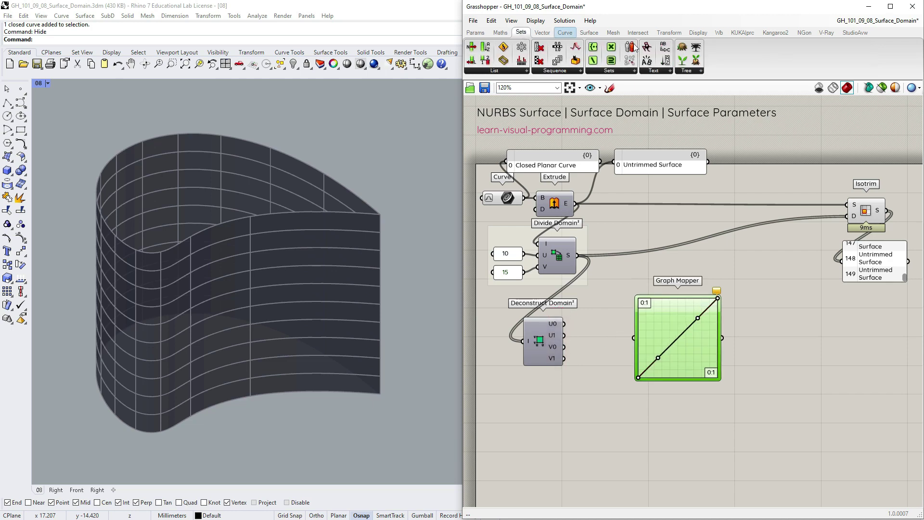
click(689, 71)
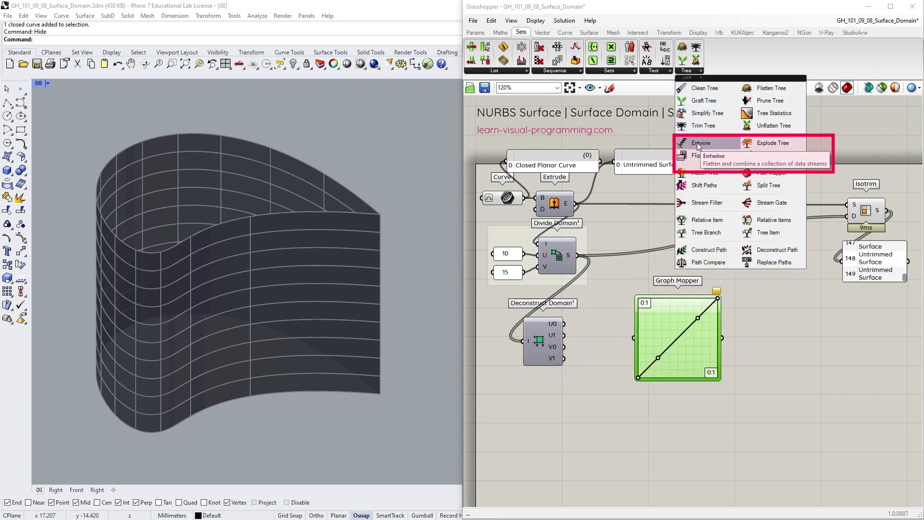
click(698, 145)
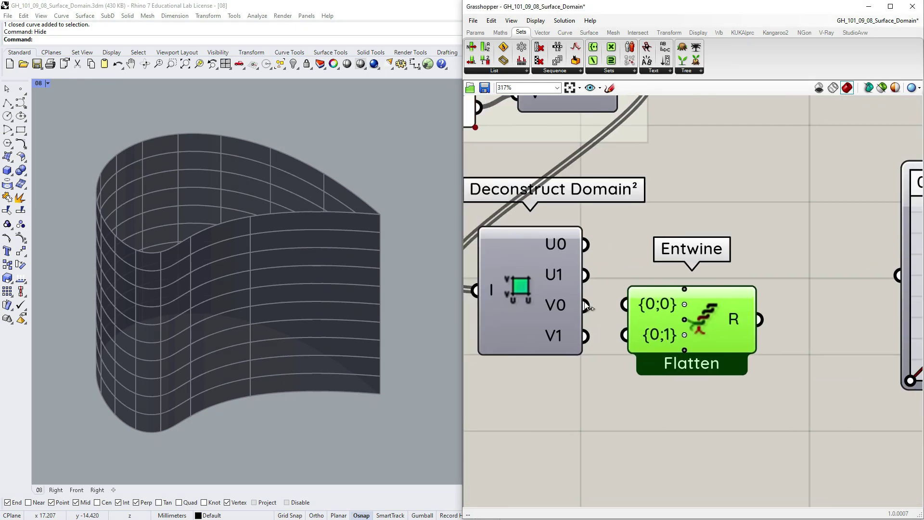
drag(586, 330, 616, 331)
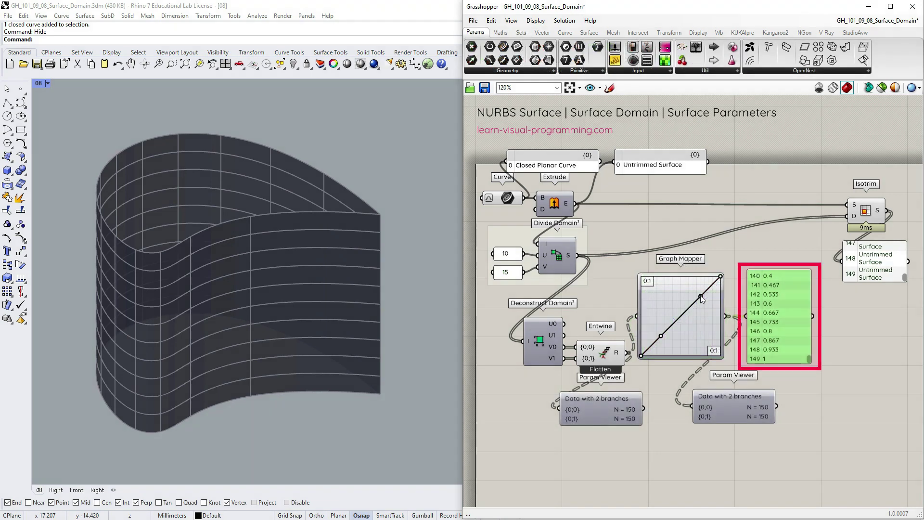
drag(701, 297, 672, 277)
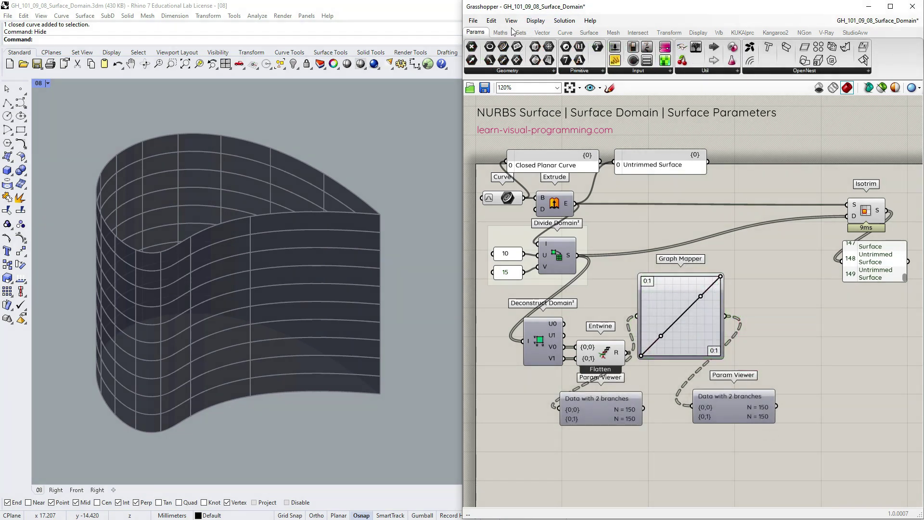
Add a Construct Domain² component to the right of the Graph Mapper
click(500, 32)
click(488, 71)
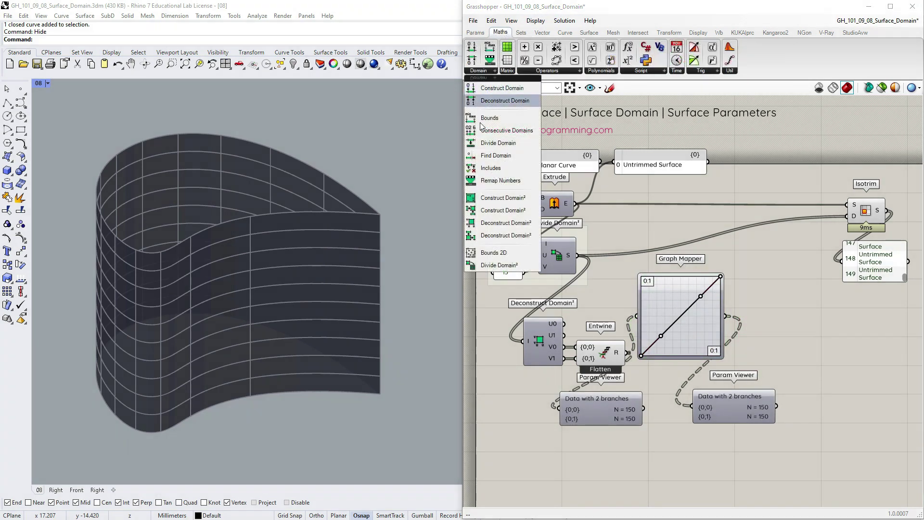
click(486, 195)
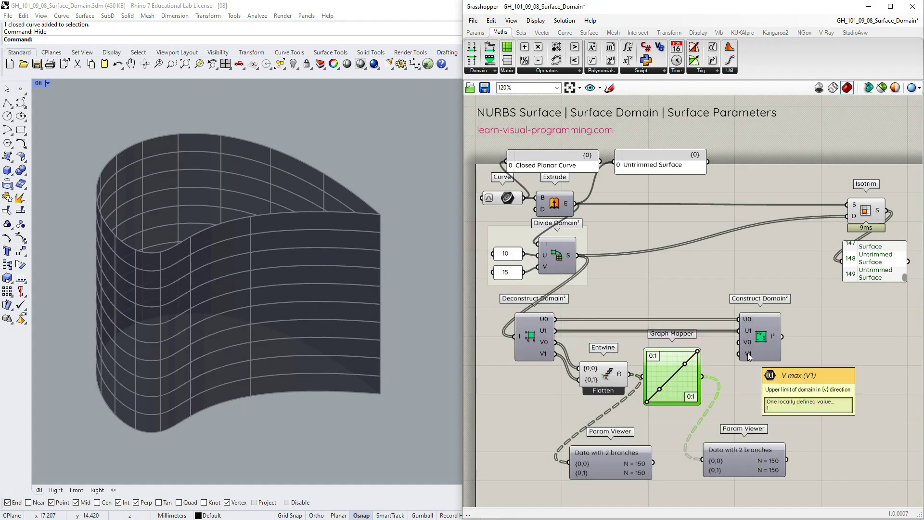
drag(747, 353, 776, 345)
Wire the two Explode Tree branches into Construct Domain²'s V0 and V1 inputs
click(521, 32)
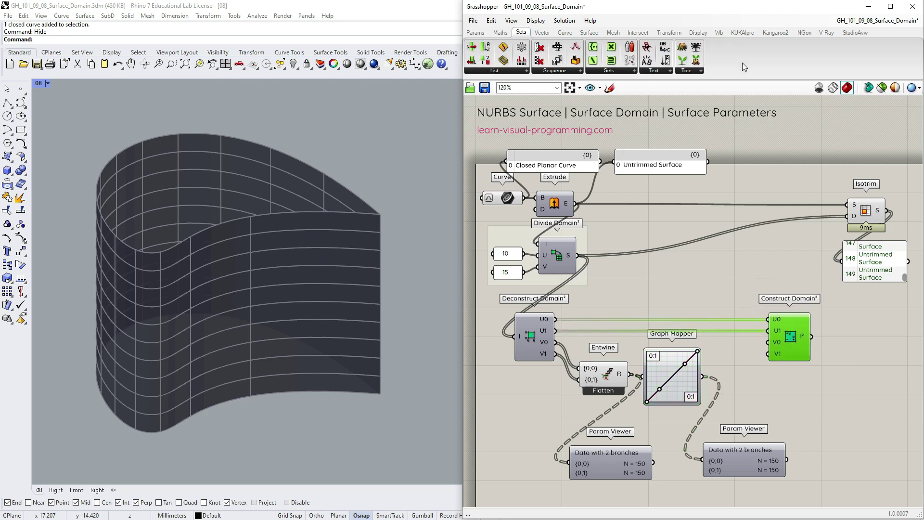
click(687, 70)
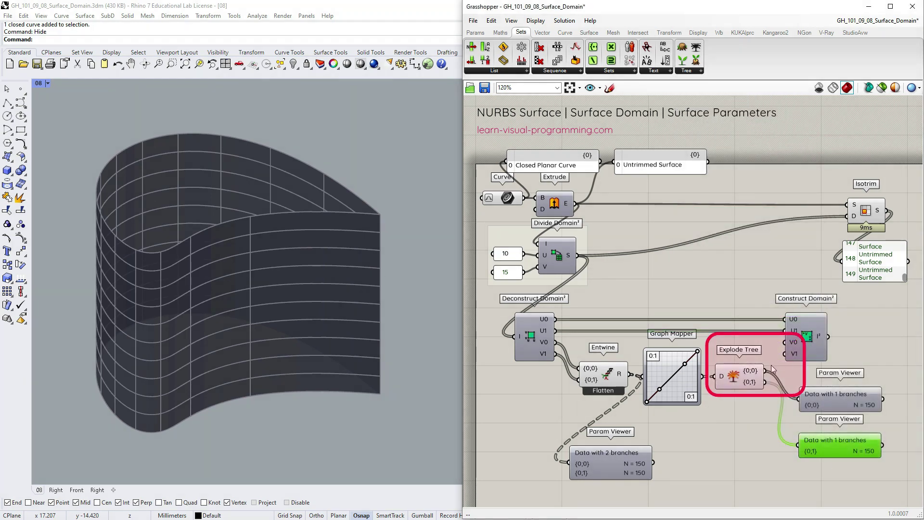
drag(765, 371, 785, 342)
drag(765, 382, 786, 354)
Delete the two Param Viewers and shape the Graph Mapper into an S-curve
key(Delete)
drag(707, 441, 605, 490)
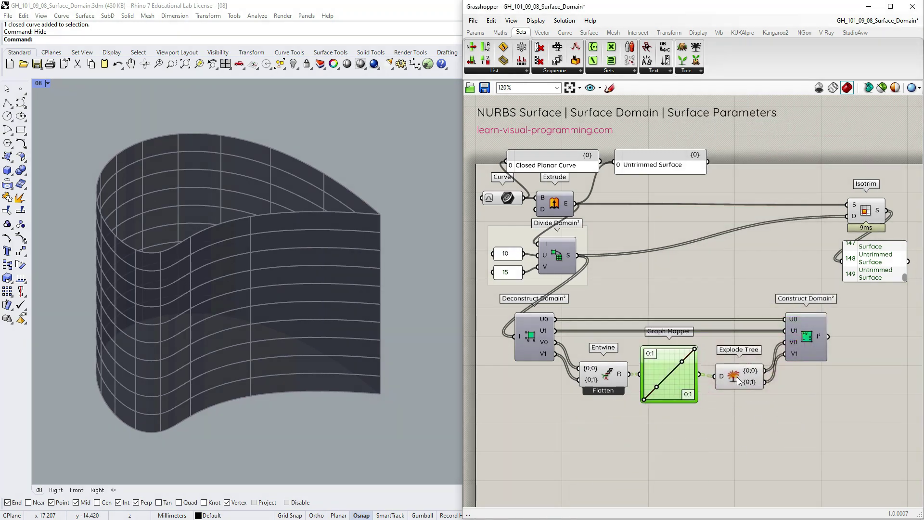
drag(692, 331, 681, 321)
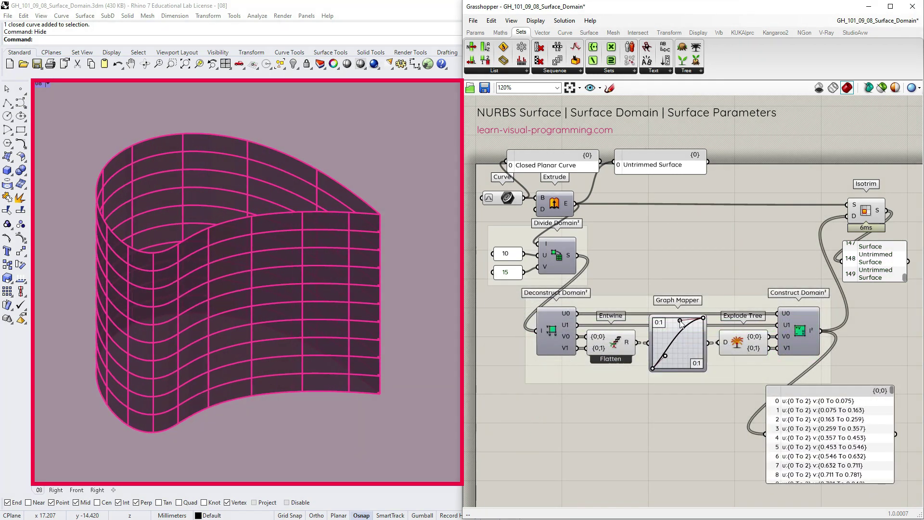
drag(666, 355, 682, 329)
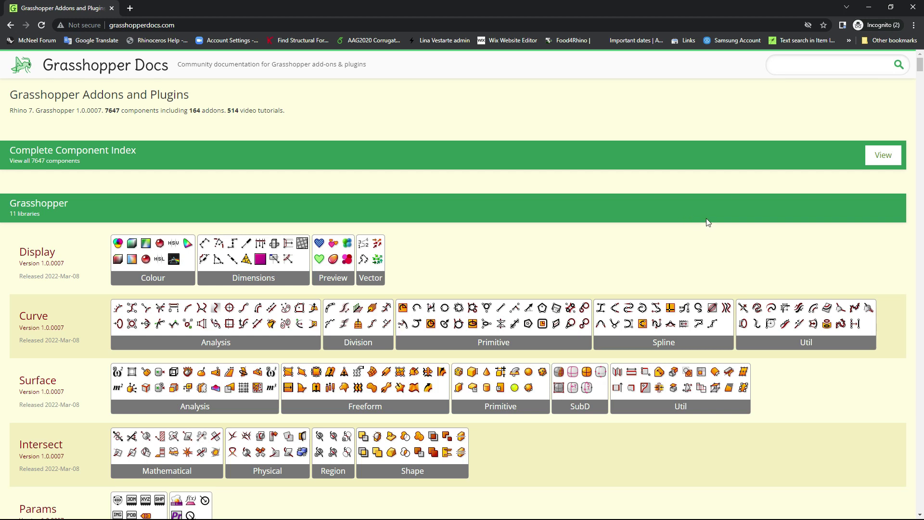
Find NGon in the Grasshopper Docs add-on list and browse its Util, Transform and Graph components
scroll(710, 213, down, 20)
scroll(713, 208, down, 8)
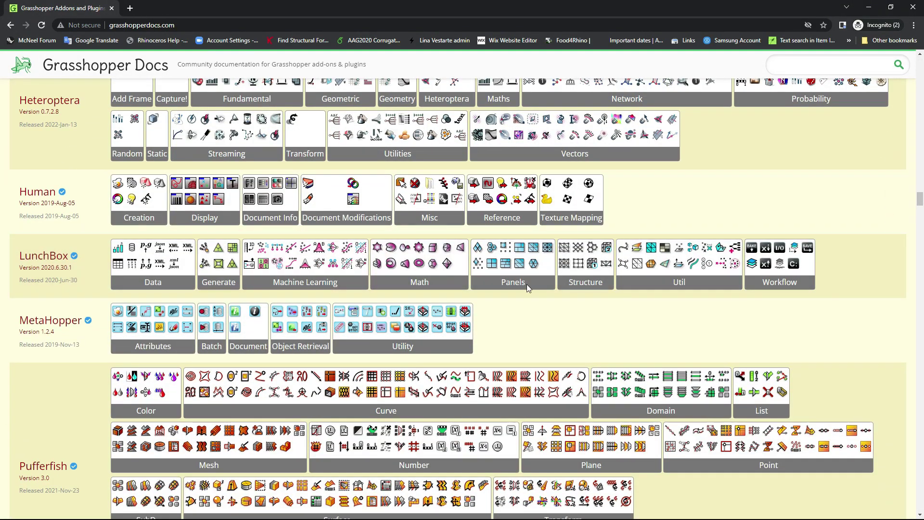
scroll(835, 270, down, 3)
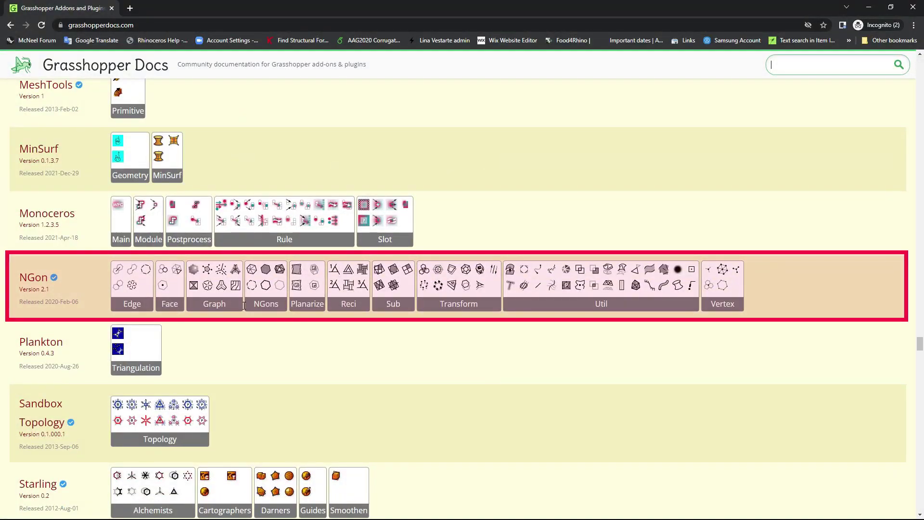
click(67, 294)
scroll(674, 289, down, 2)
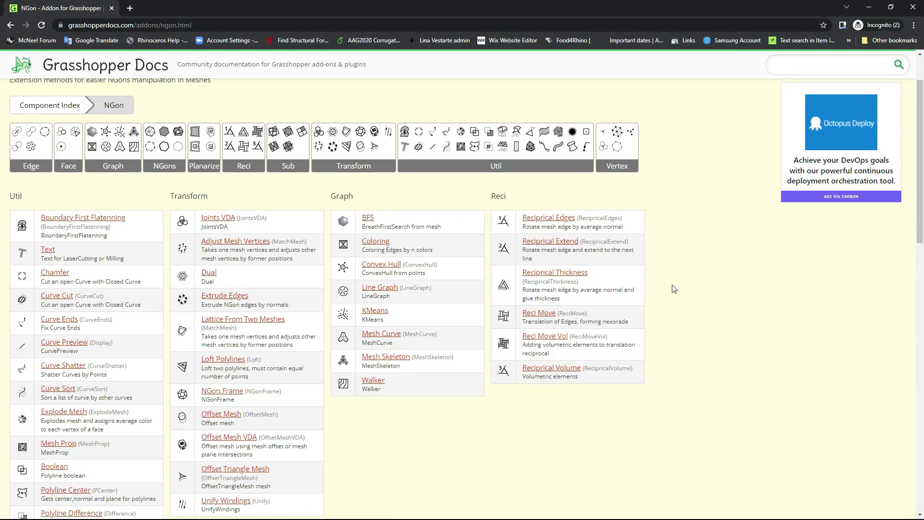
scroll(674, 289, down, 10)
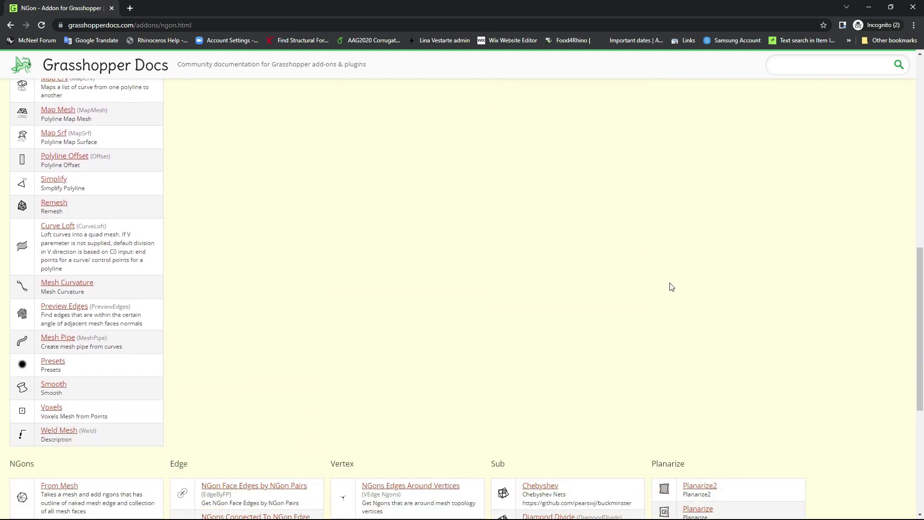
scroll(672, 287, down, 4)
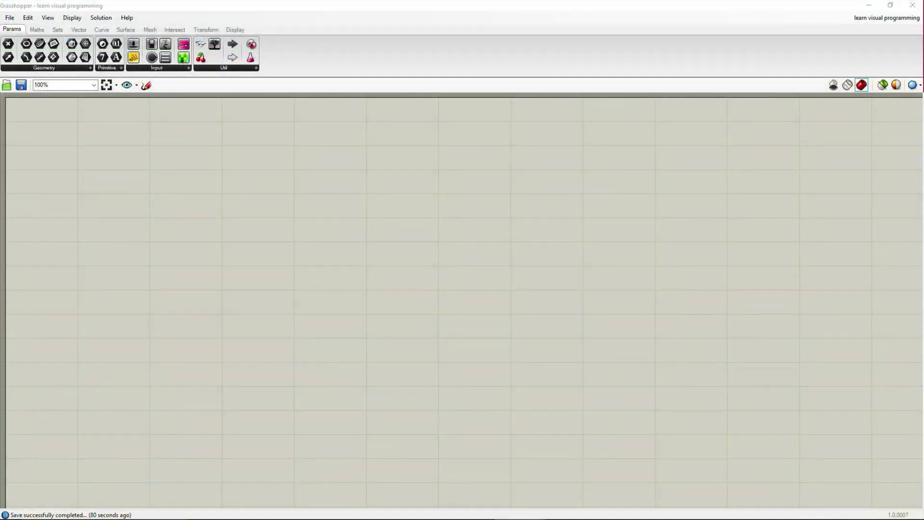